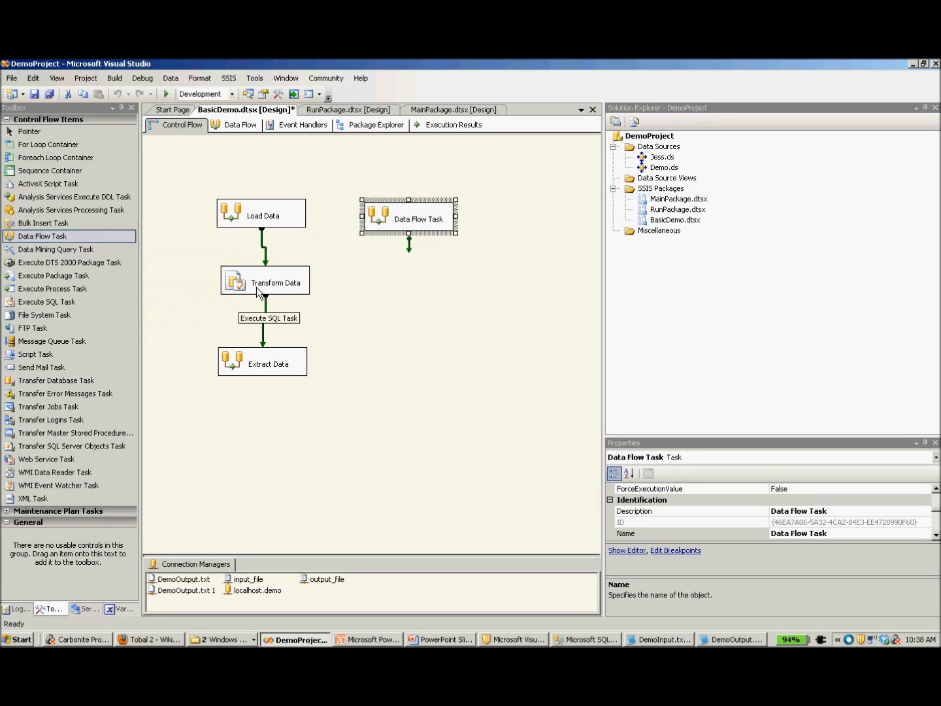
Add an Execute SQL Task and another Data Flow Task to the control flow, below the unconnected Data Flow Task.
left_click_drag(59, 303, 366, 271)
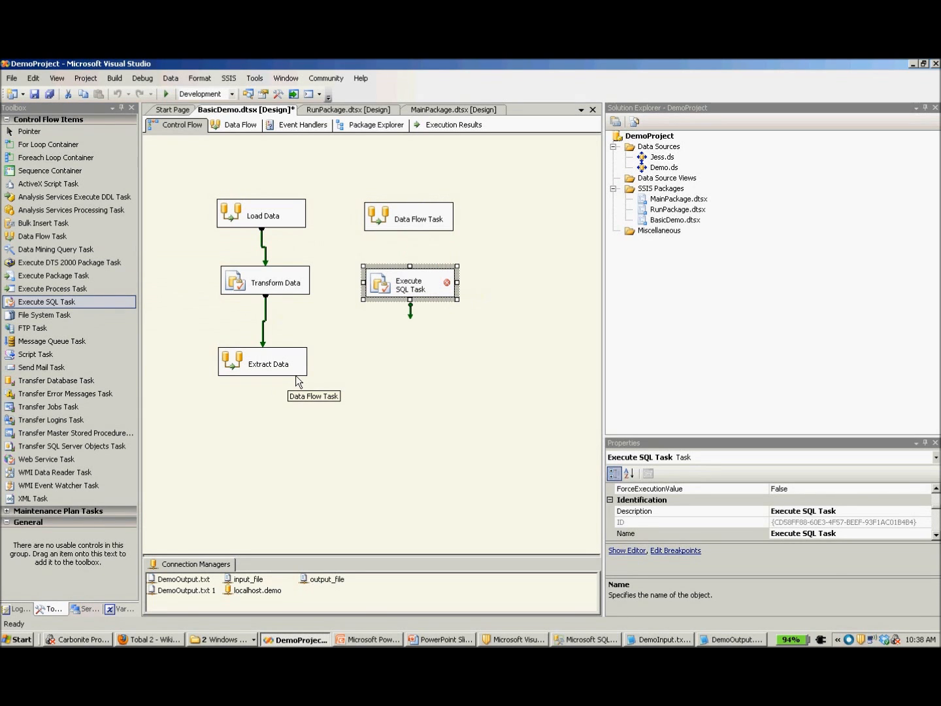
left_click_drag(96, 238, 365, 343)
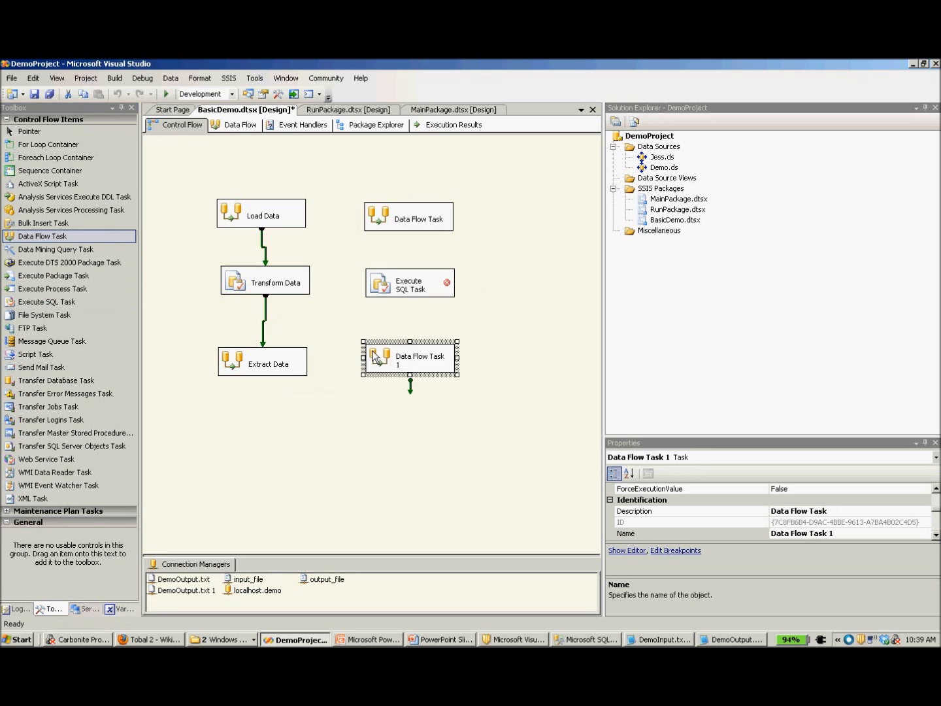
Delete the three unconnected tasks beside the Load Data, Transform Data and Extract Data chain.
left_click(492, 434)
left_click_drag(486, 428, 362, 194)
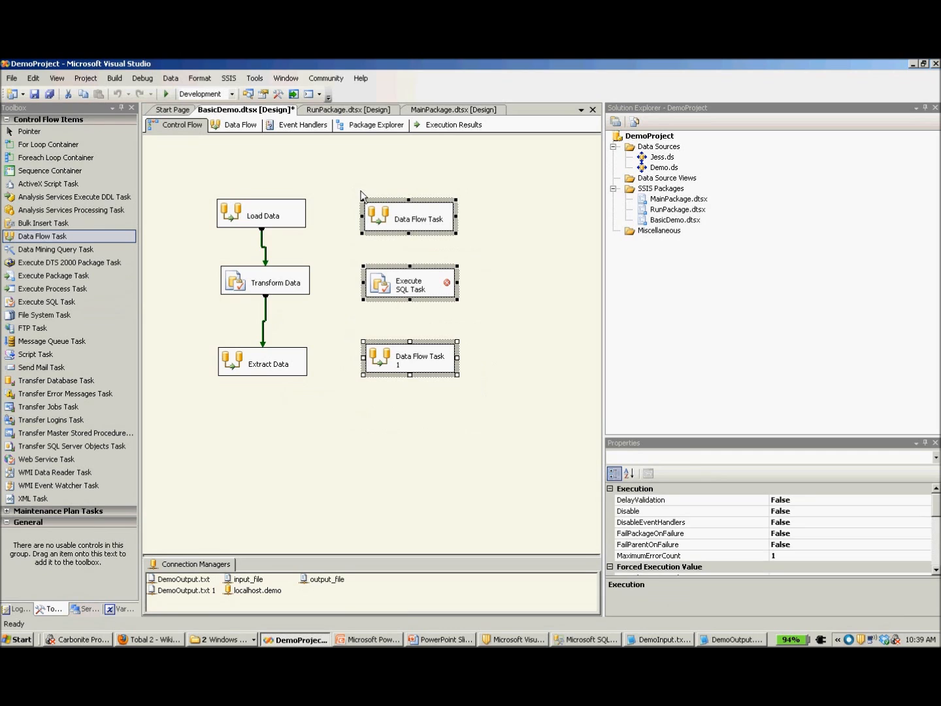
key("Delete")
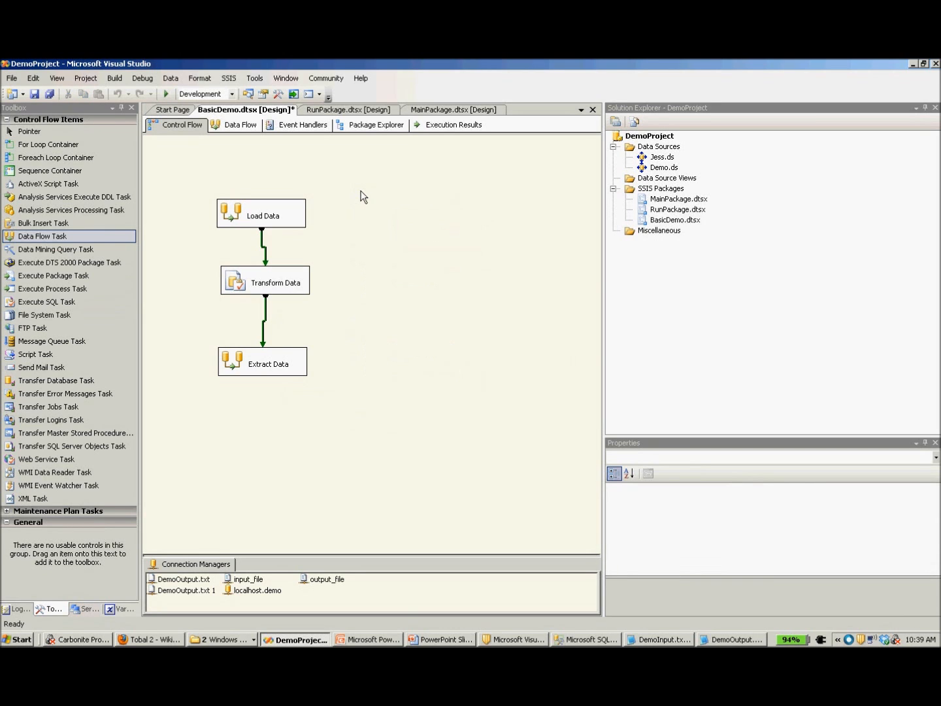
Open the Load Data task for editing to show its data flow.
left_click(300, 213)
right_click(300, 213)
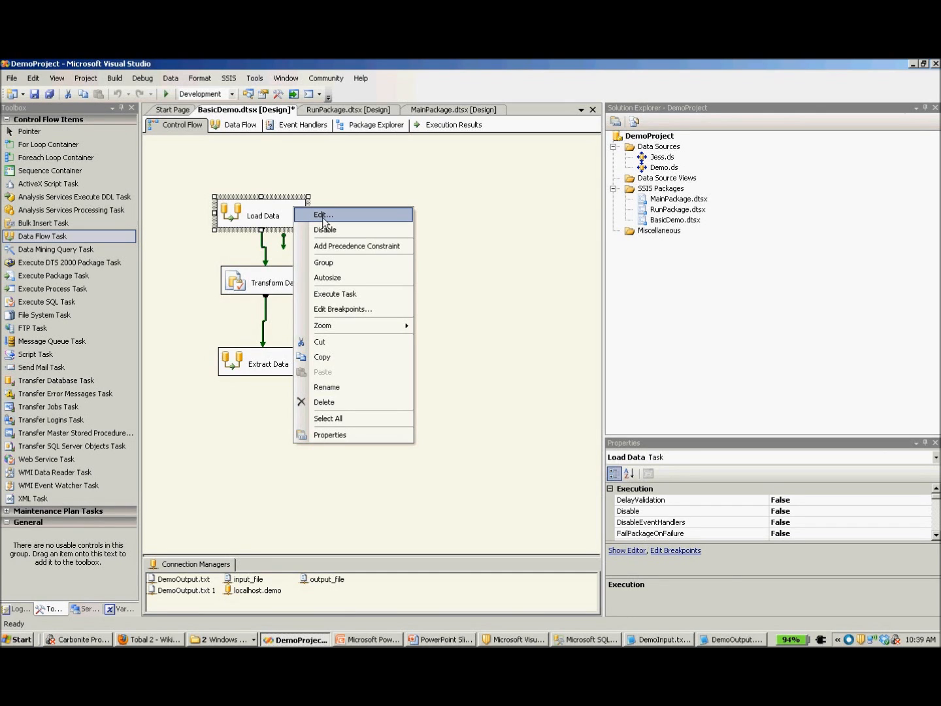
left_click(321, 217)
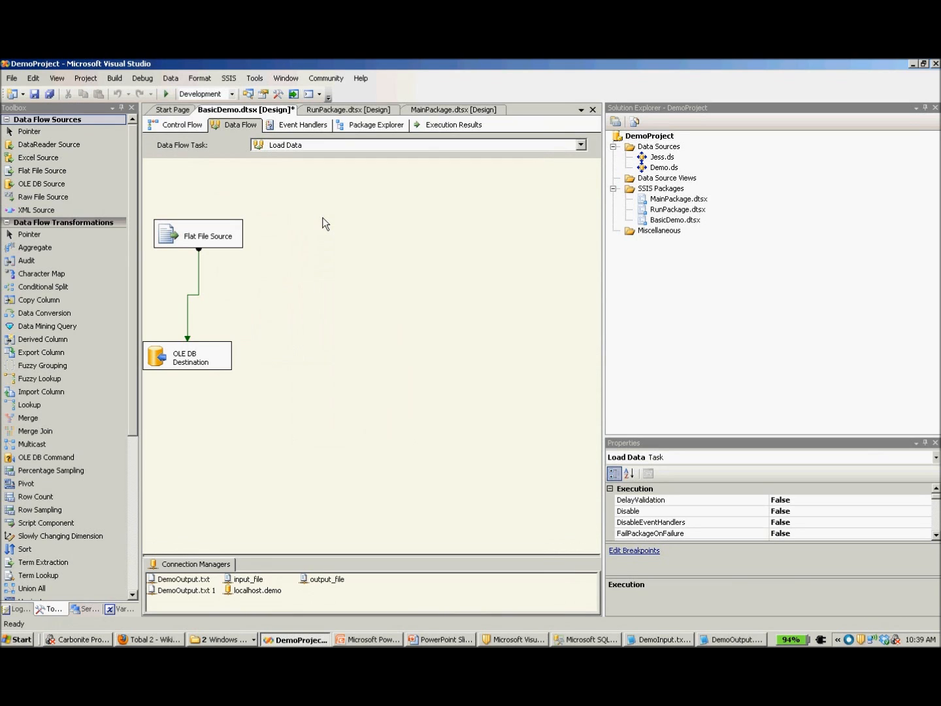
Examine the Flat File Source and OLE DB Destination together with their input_file and localhost.demo connections.
left_click(237, 240)
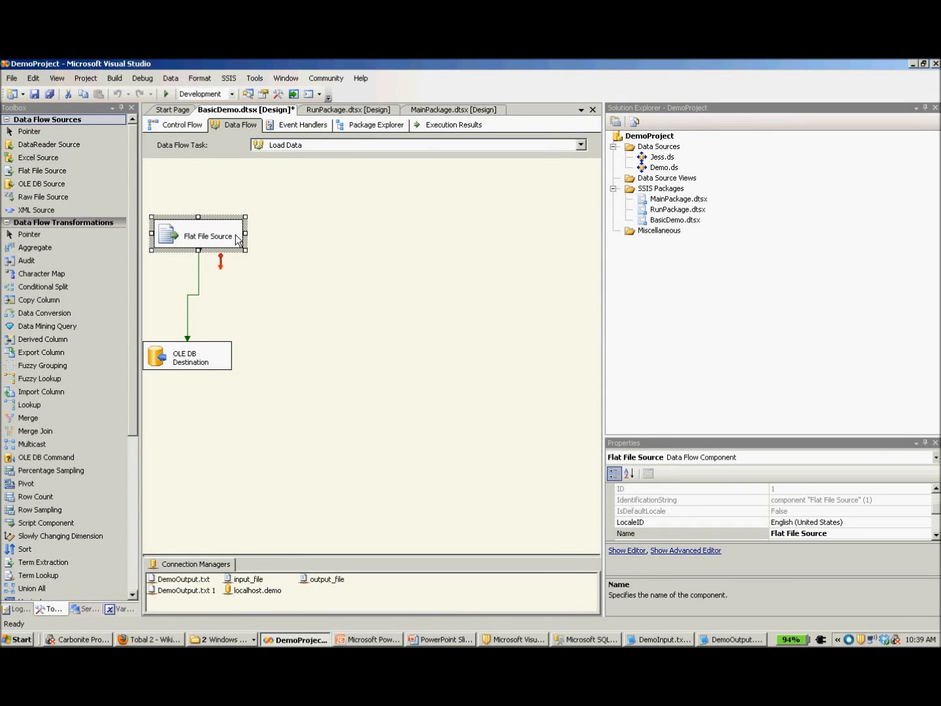
left_click(215, 367)
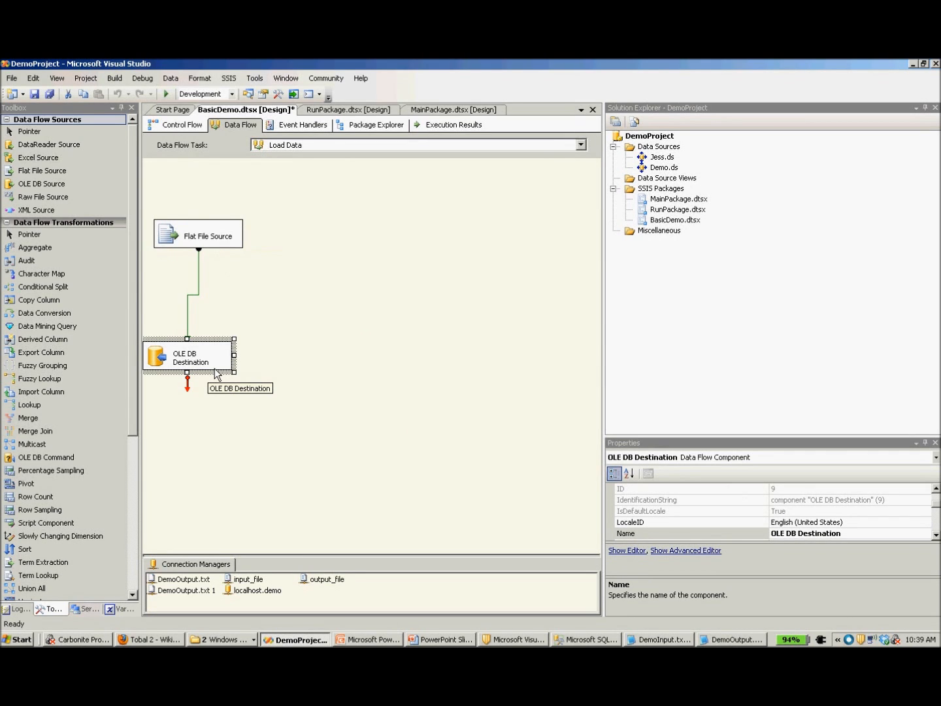
left_click(225, 247)
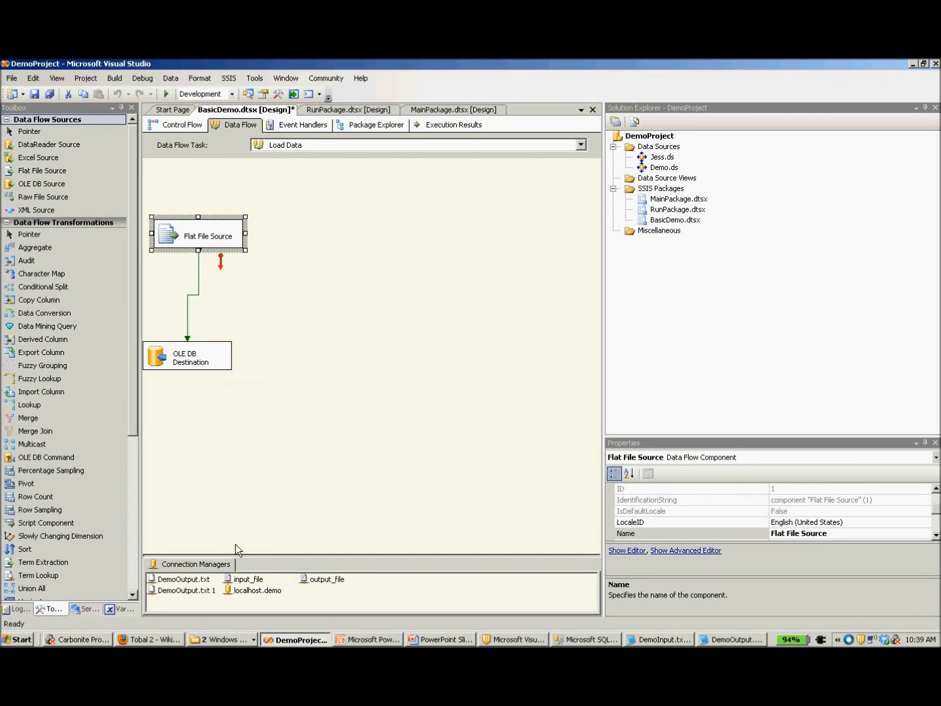
left_click(254, 581)
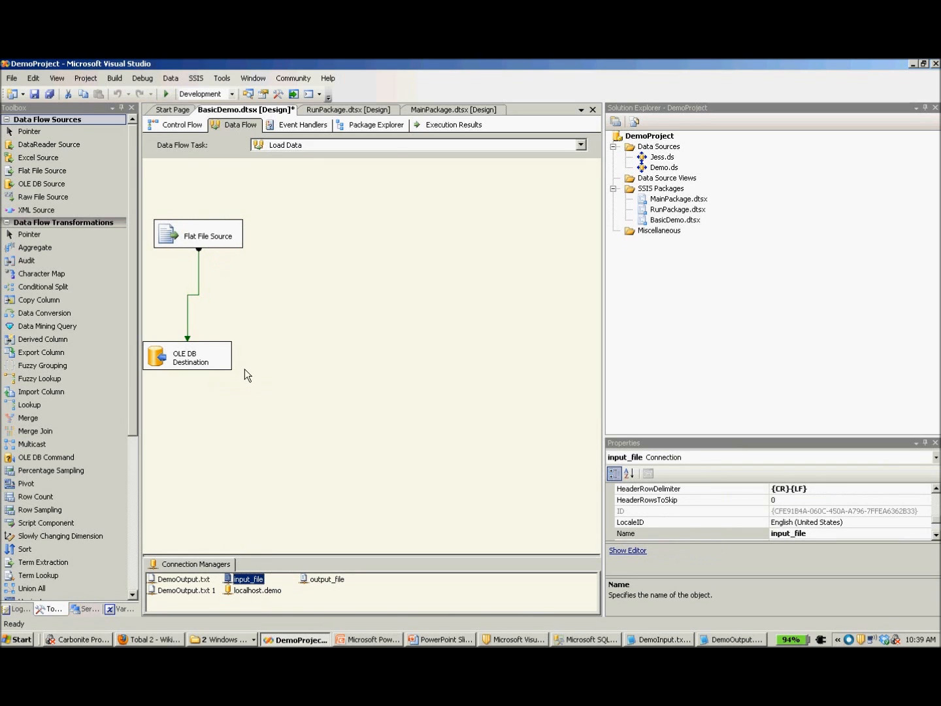
left_click(222, 368)
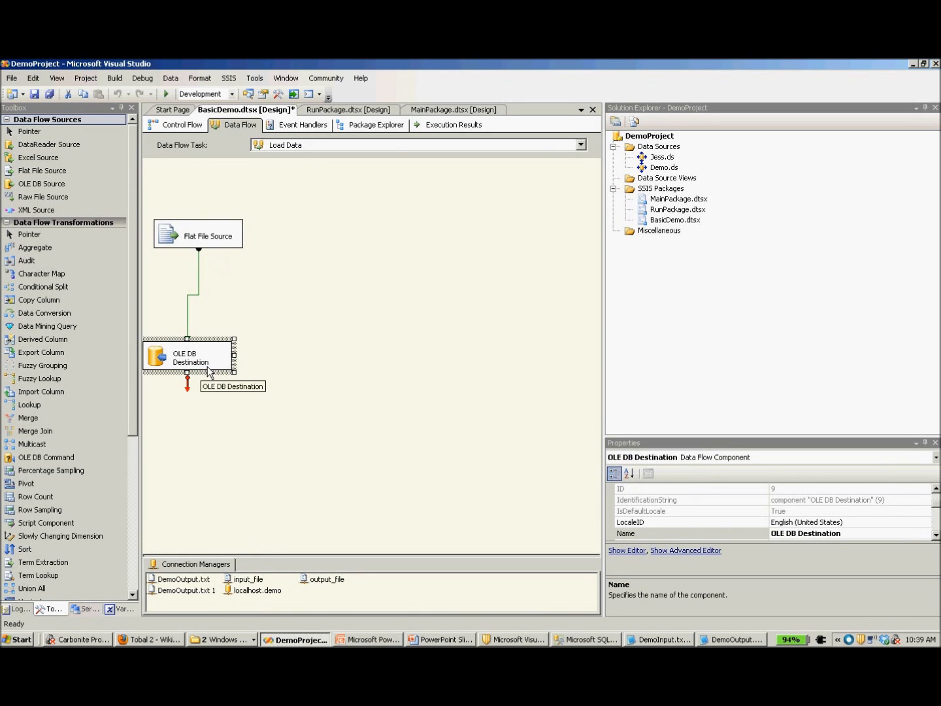
left_click(252, 597)
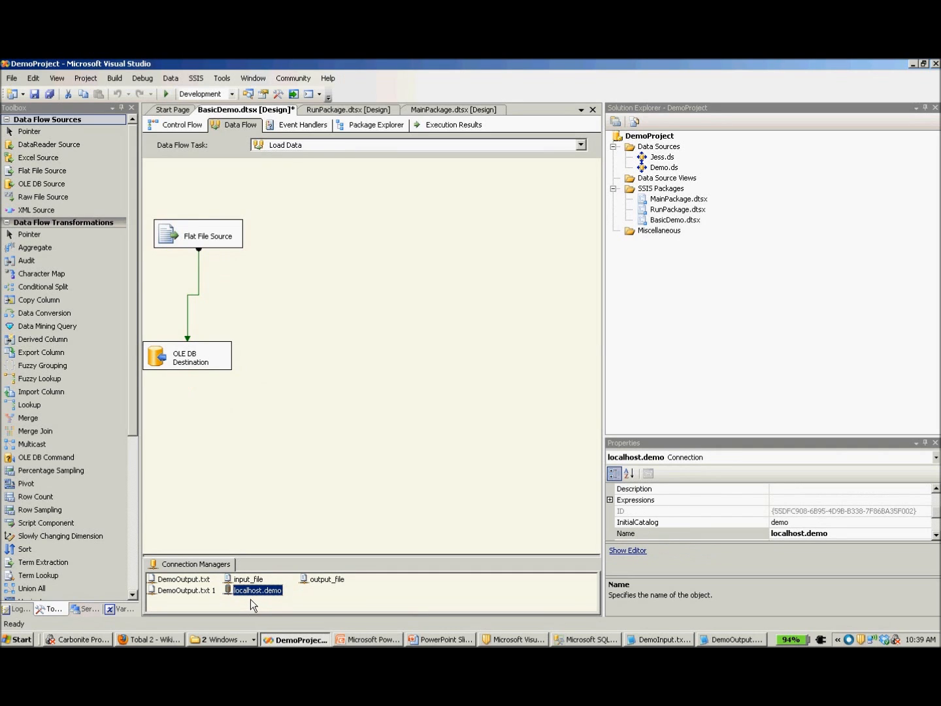
Open the input_file connection for editing, check the end of its file path, and view DemoInput.txt in Notepad before closing it.
left_click(259, 581)
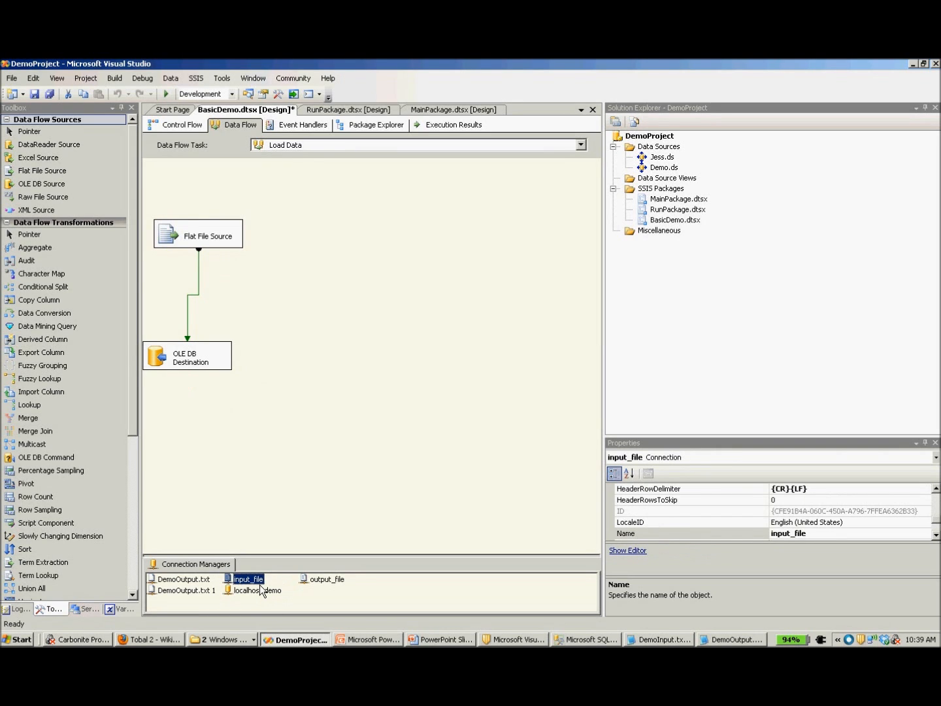
right_click(259, 586)
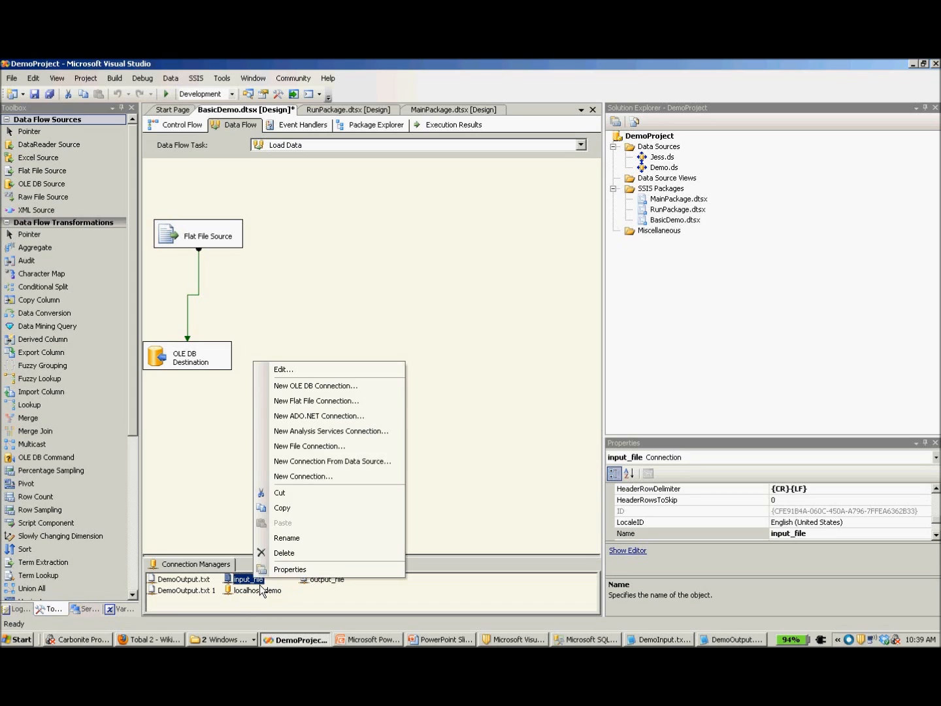
left_click(331, 376)
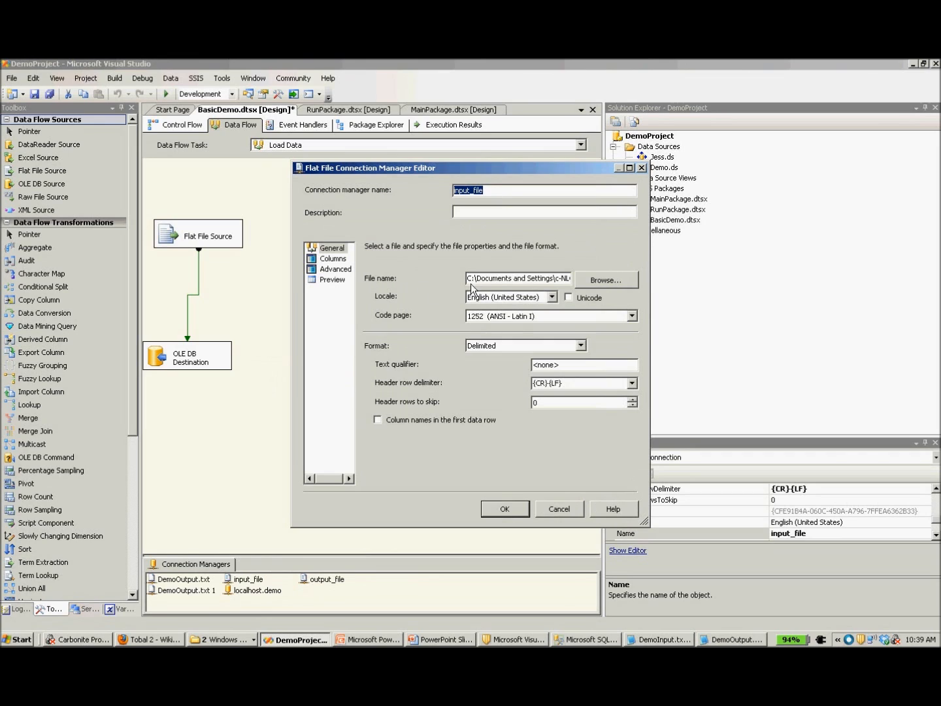
left_click_drag(489, 279, 520, 286)
key("End")
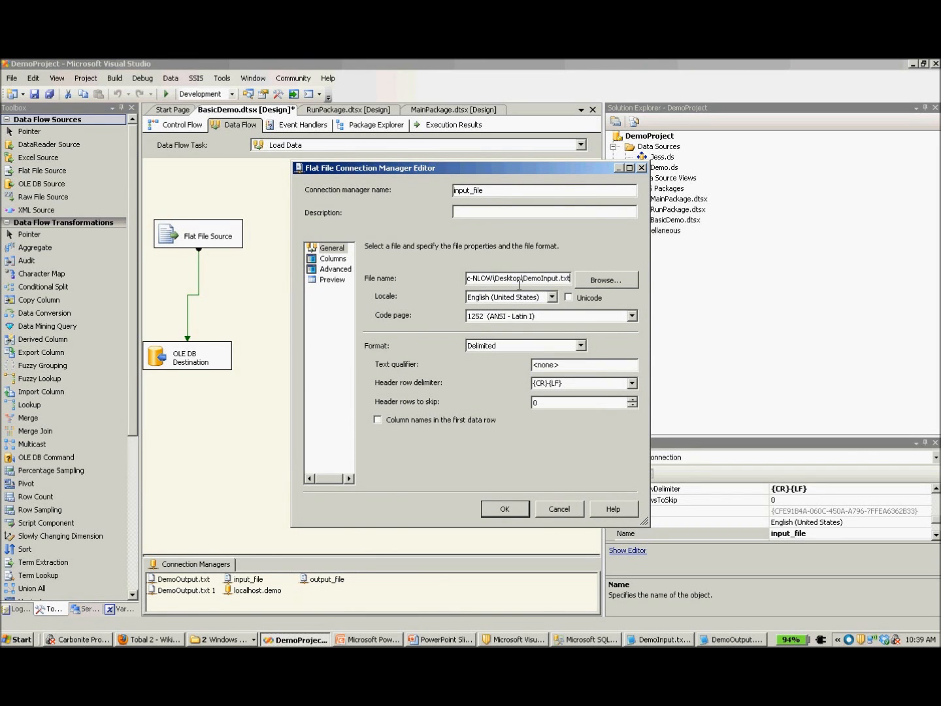
left_click(659, 639)
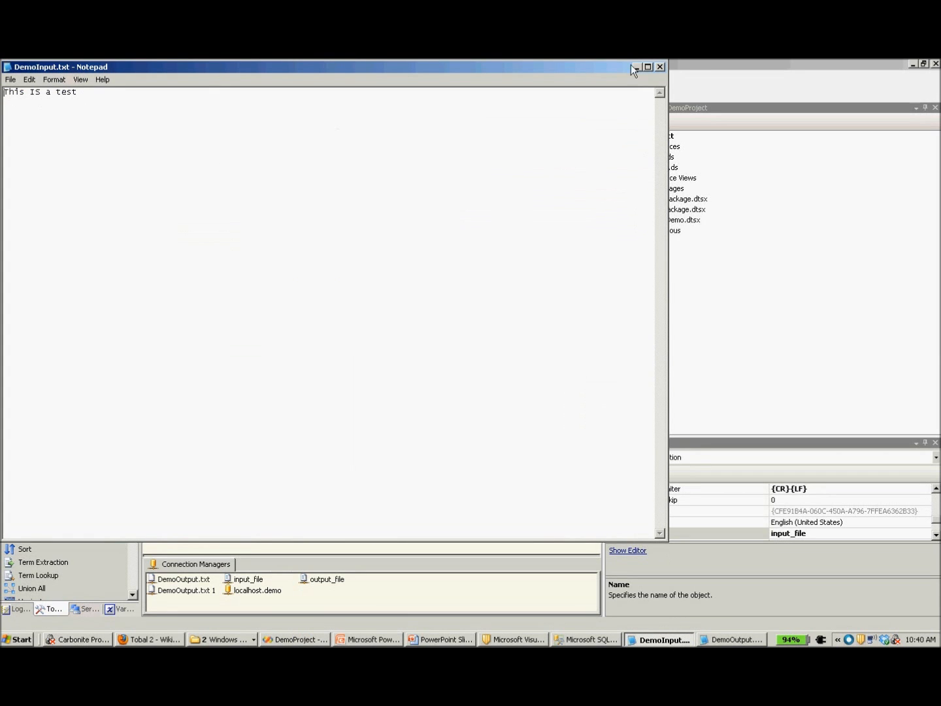
key("alt+F4")
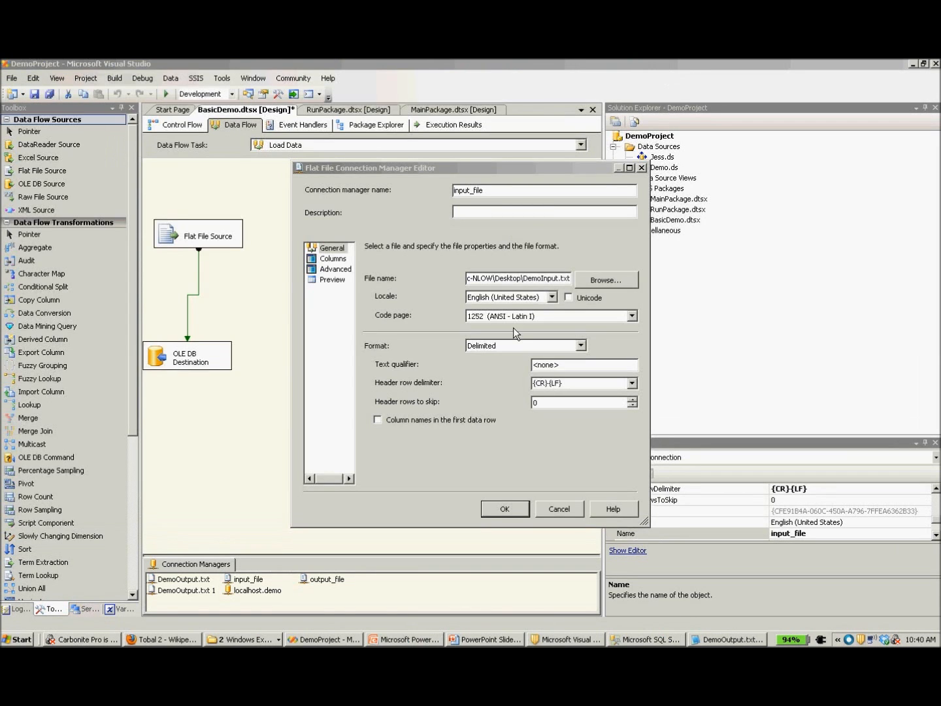
Choose the Delimited format for the input_file connection, review its column, advanced and preview settings, and accept the configuration.
left_click(496, 348)
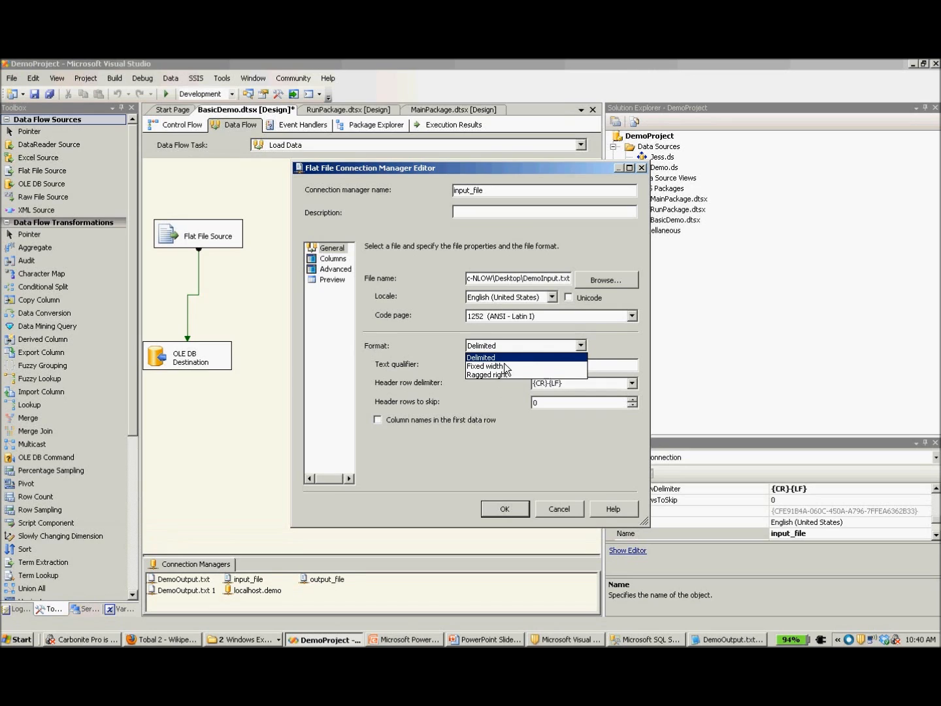
left_click(504, 360)
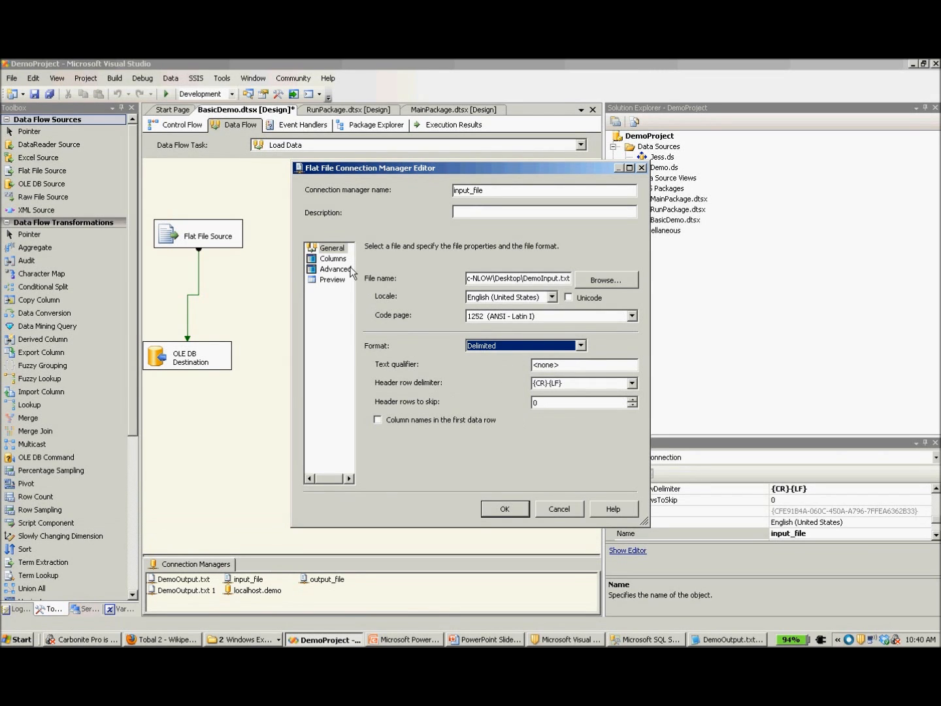
left_click(333, 259)
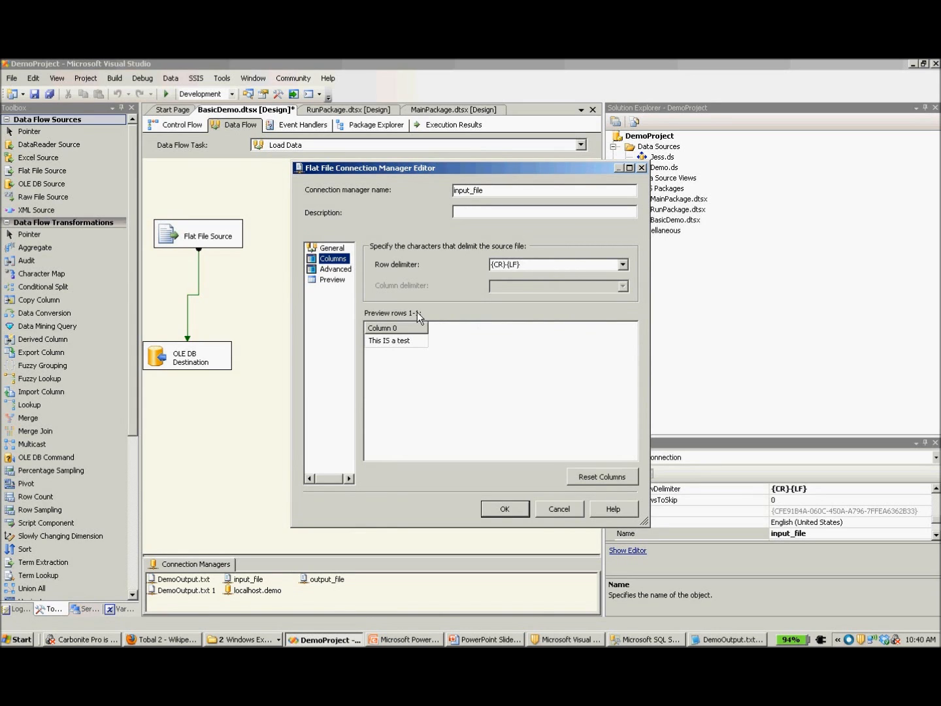
left_click(348, 270)
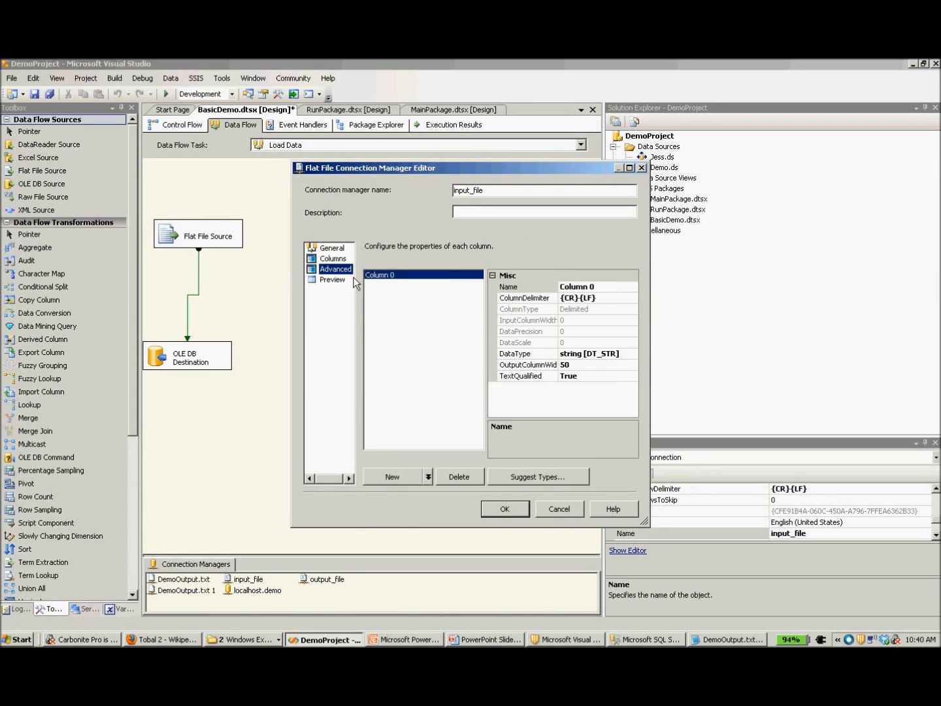
left_click(636, 292)
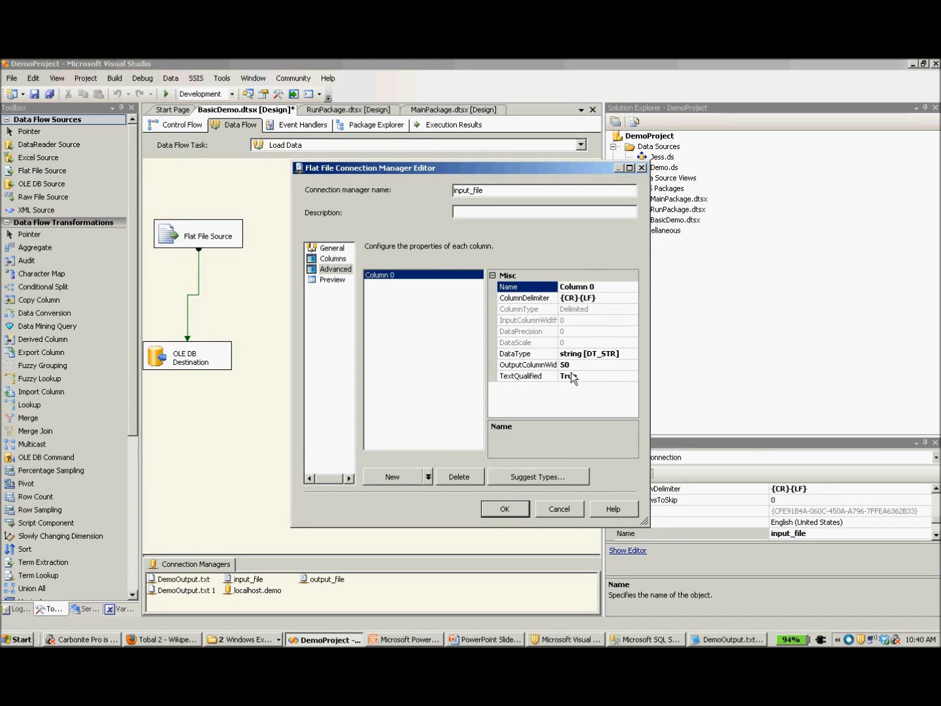
left_click(332, 281)
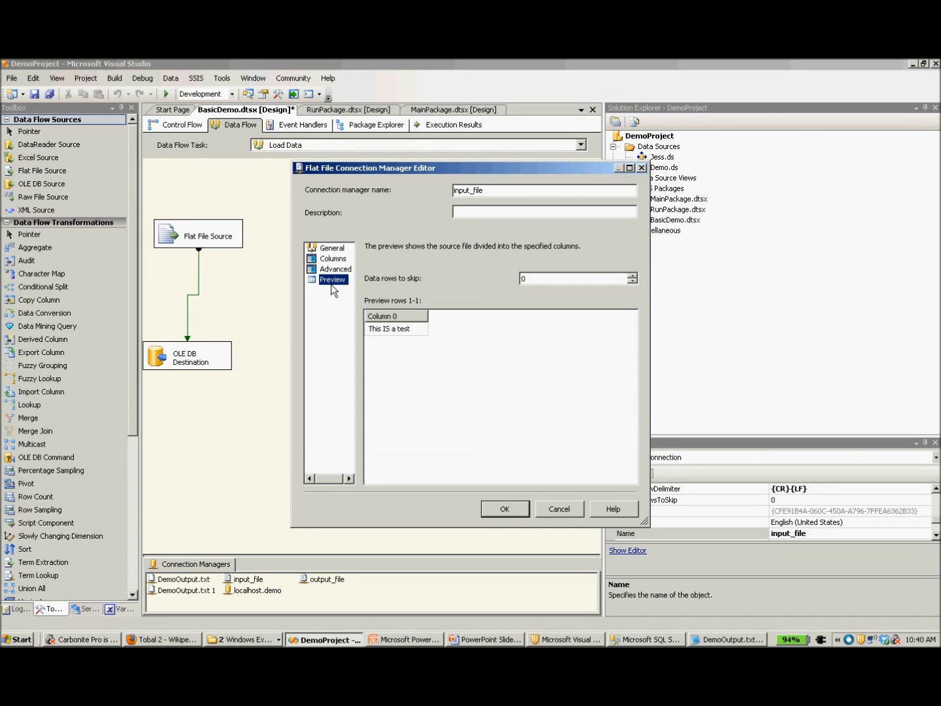
left_click(512, 515)
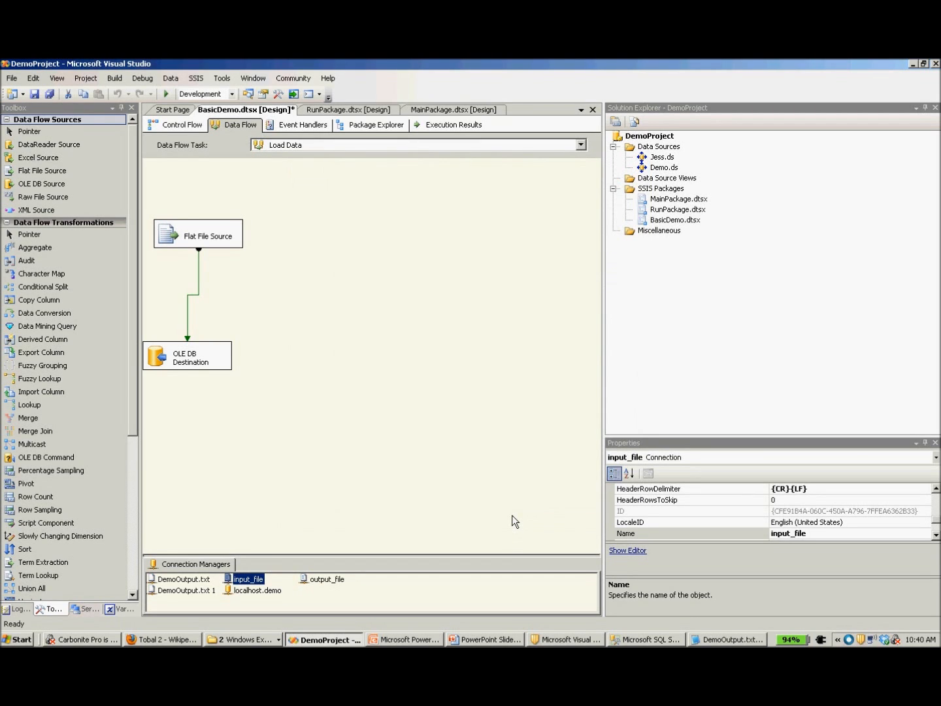
Open the OLE DB Destination's localhost.demo connection for editing, test the connection, and accept its settings.
left_click(231, 368)
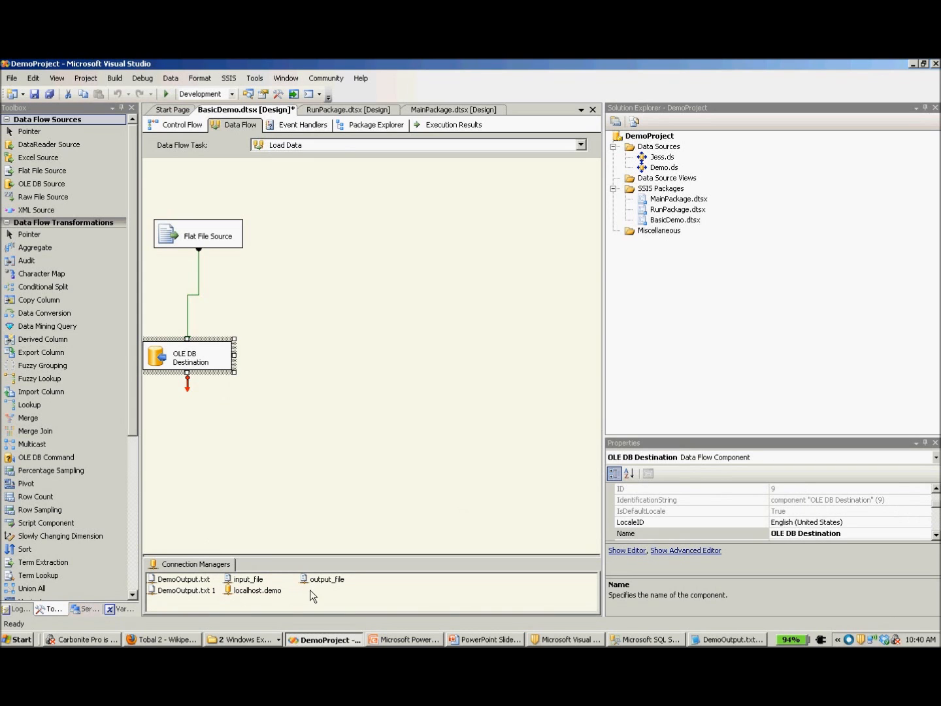
left_click(272, 597)
right_click(272, 597)
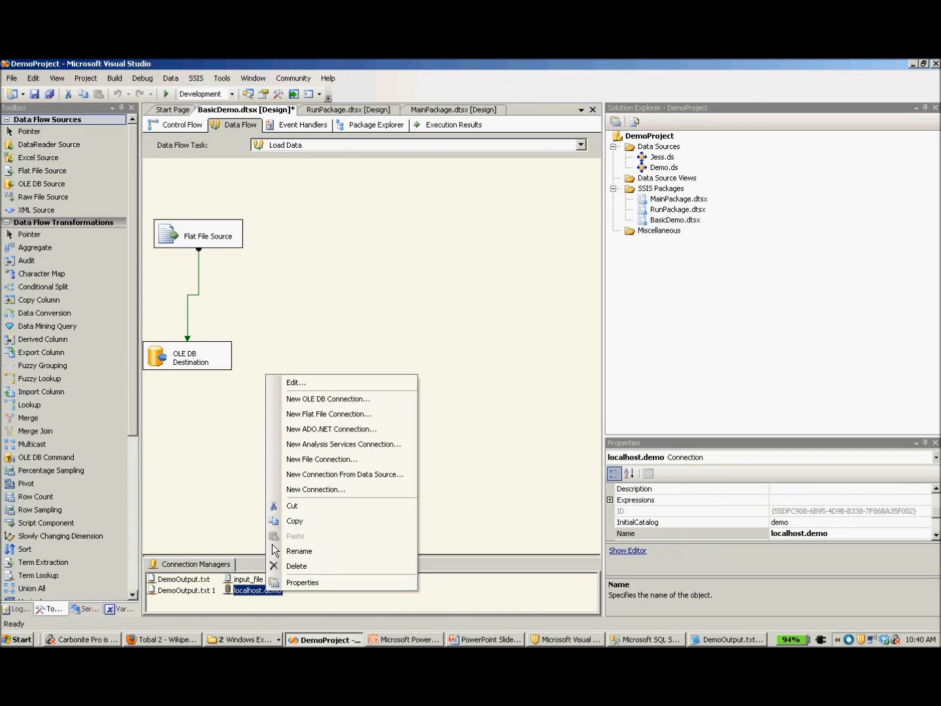
left_click(297, 384)
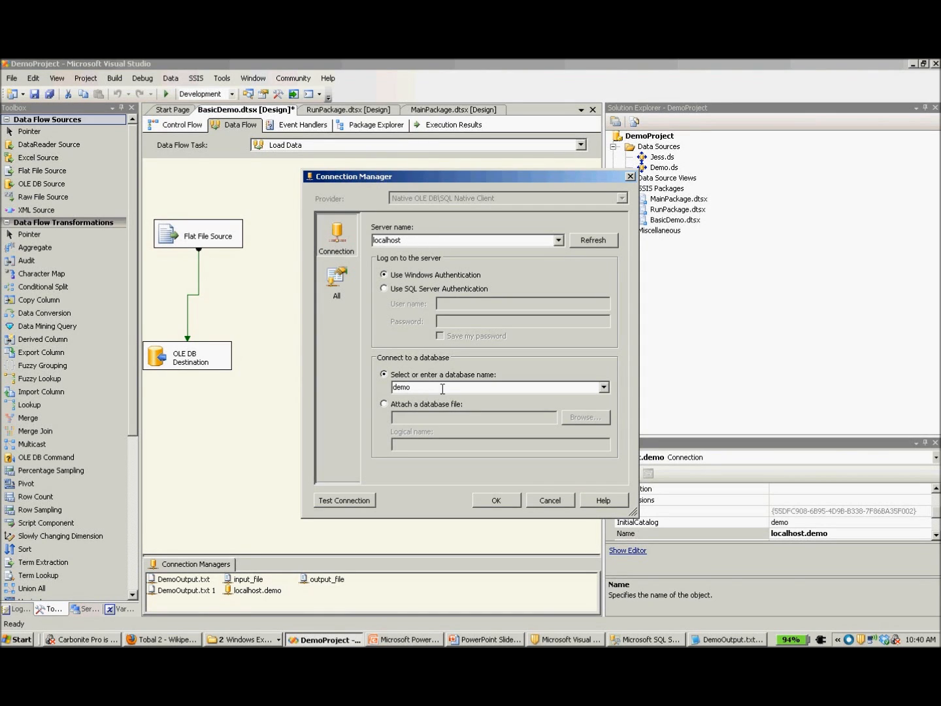
left_click(355, 509)
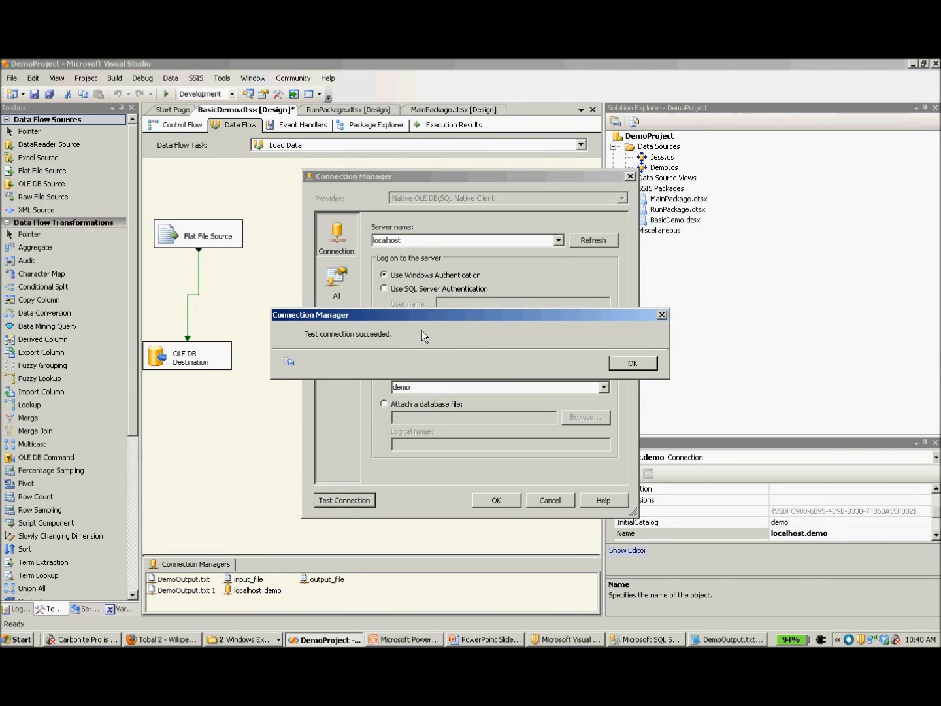
left_click(630, 368)
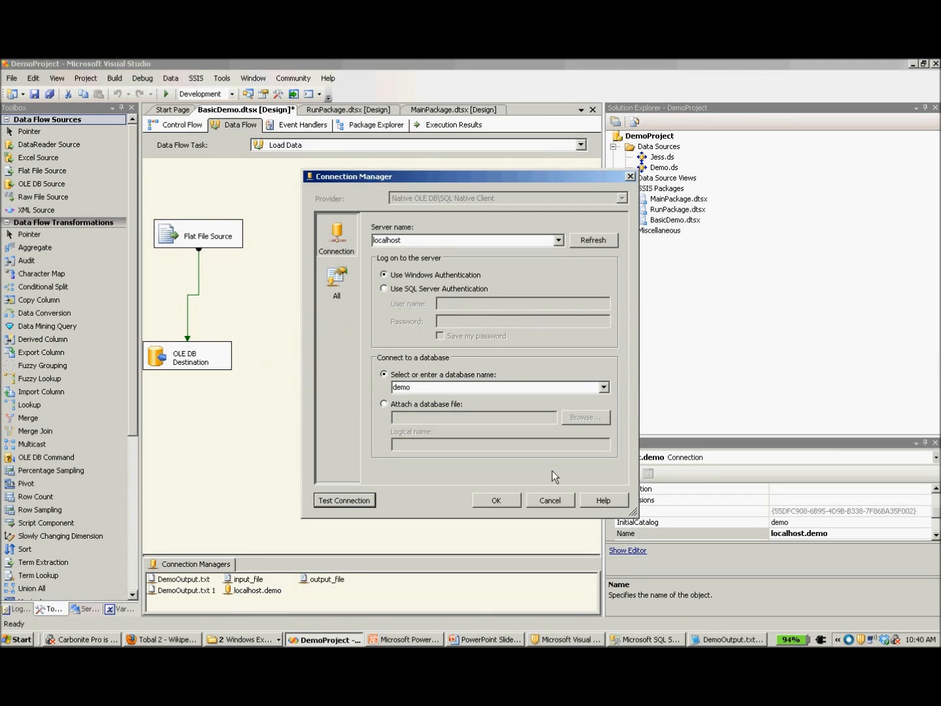
left_click(512, 501)
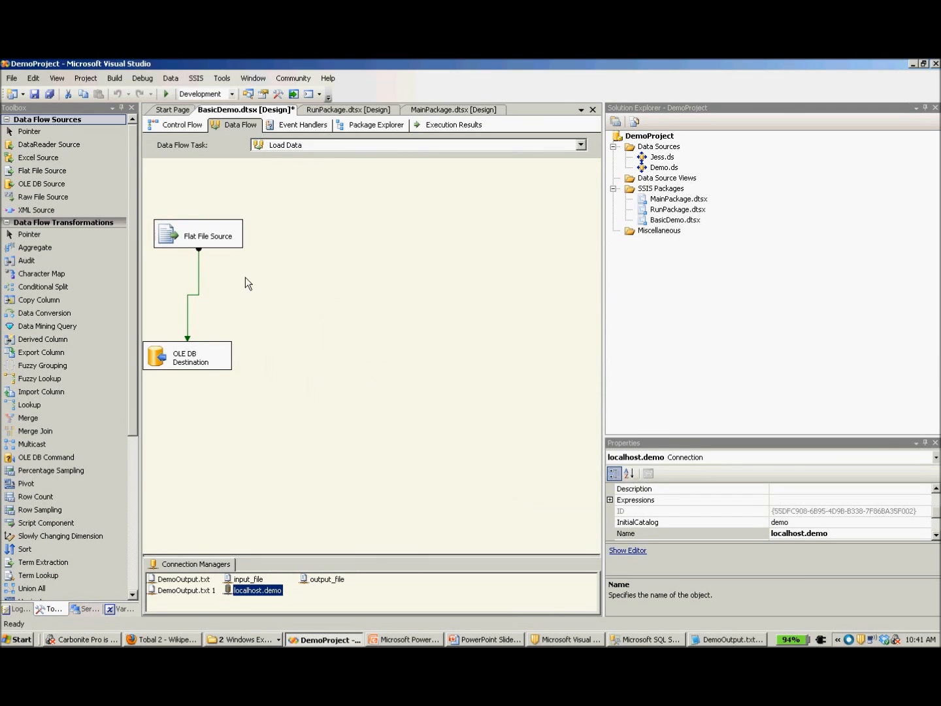
Open the Flat File Source for editing, review its input_file connection, column mapping and error output settings, and accept them.
double_click(236, 248)
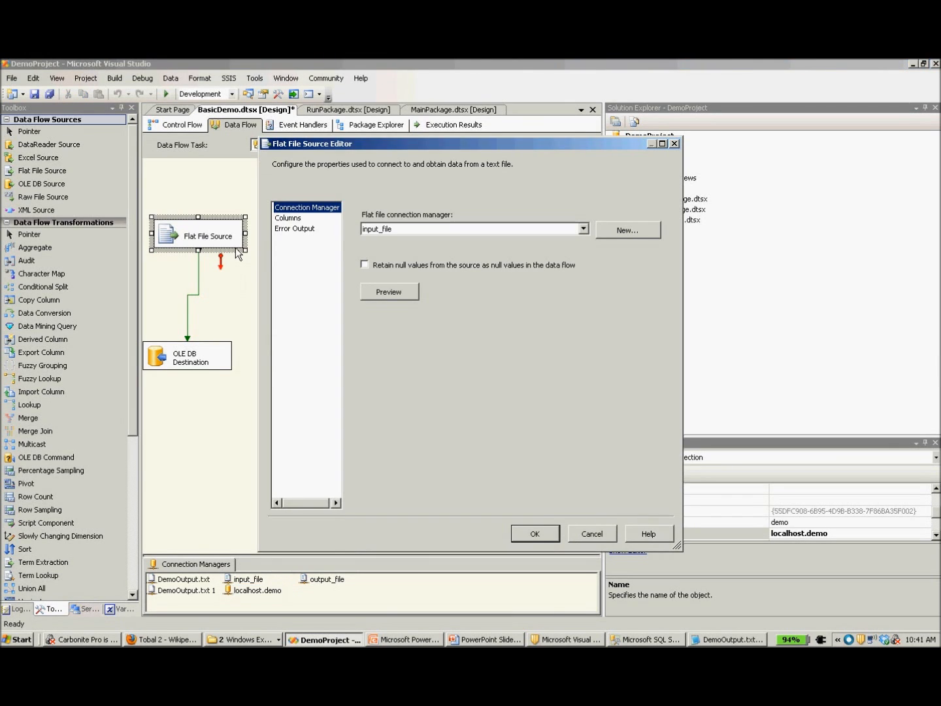
left_click(381, 235)
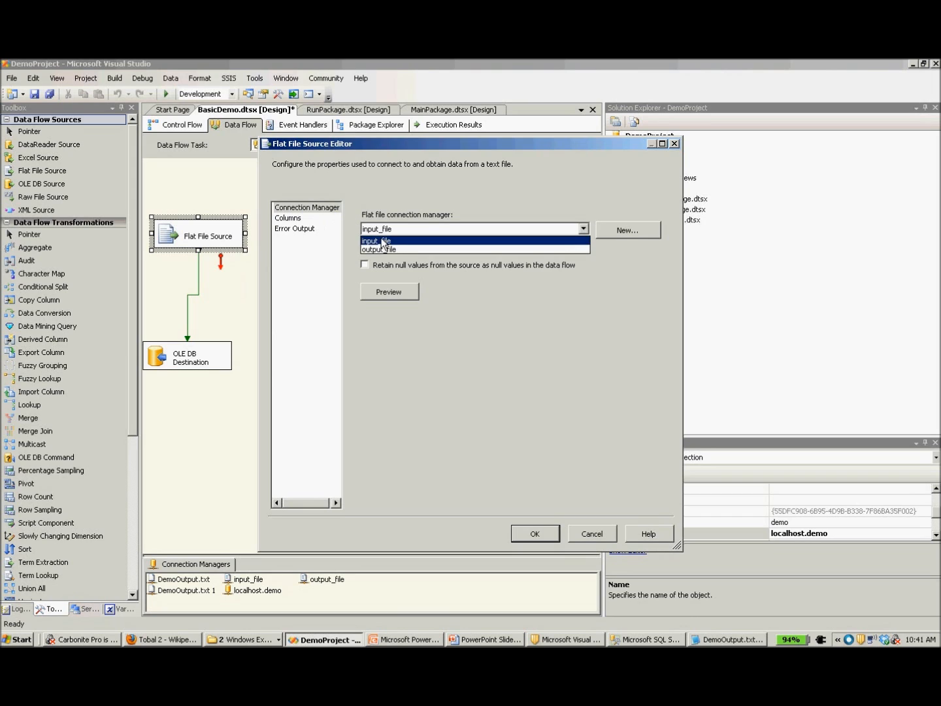
left_click(381, 238)
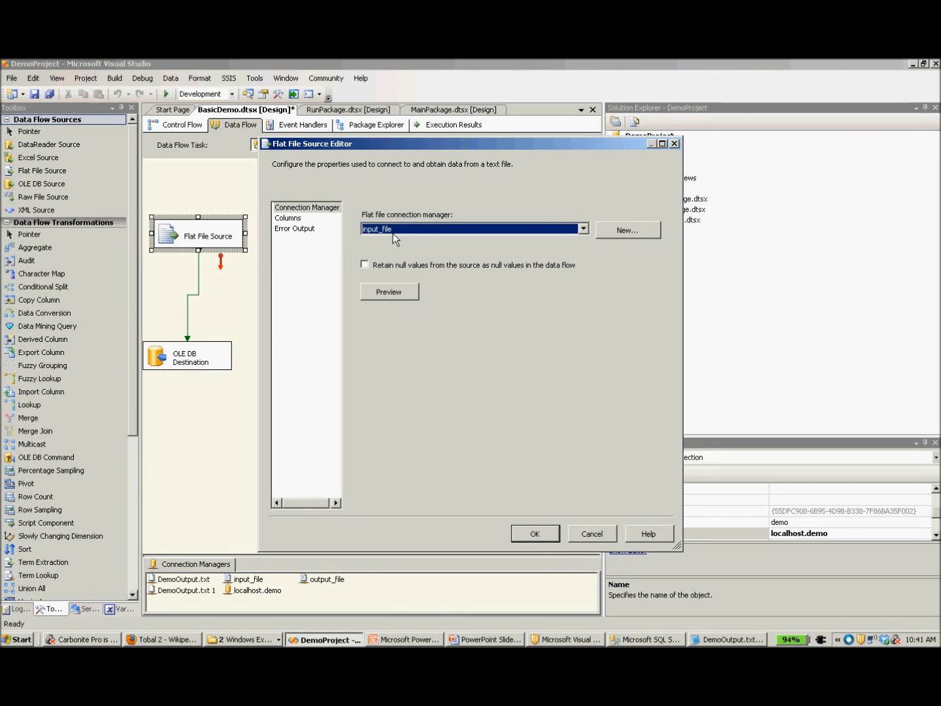
left_click(303, 221)
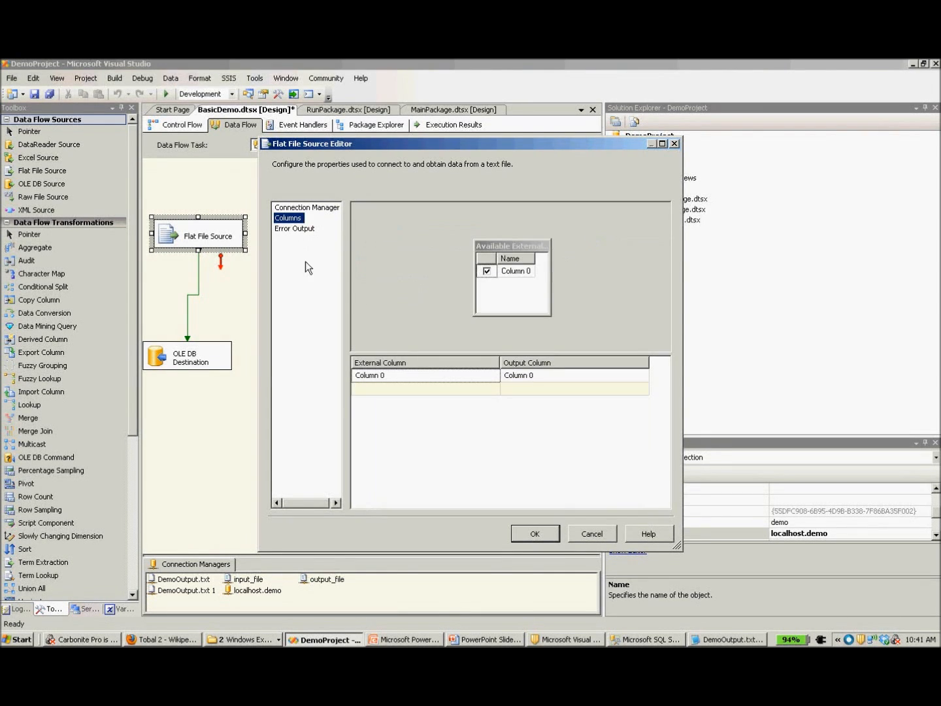
left_click(421, 382)
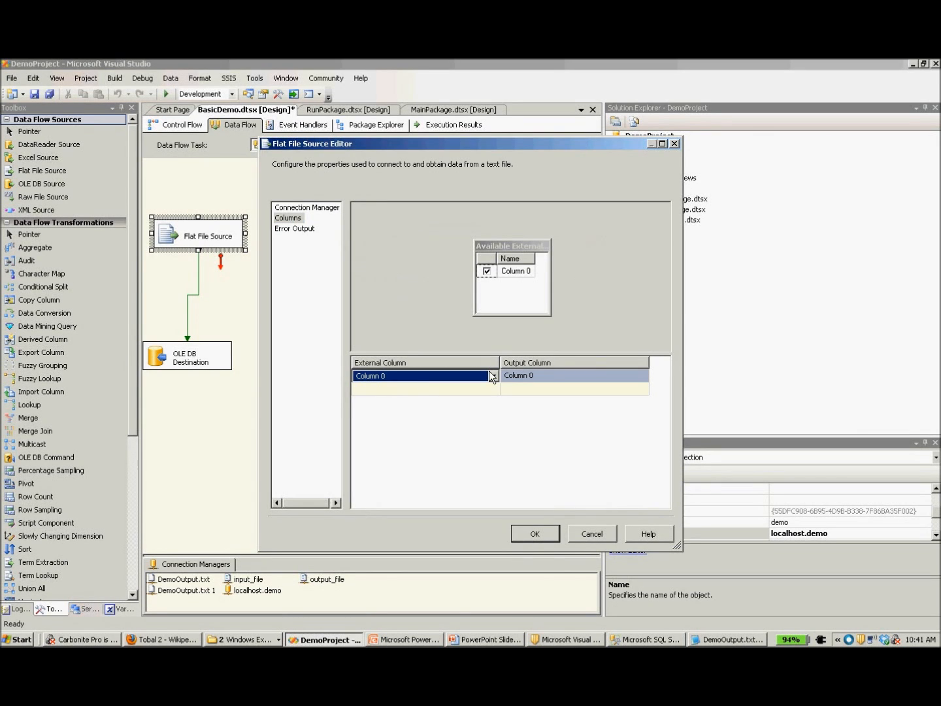
left_click(543, 373)
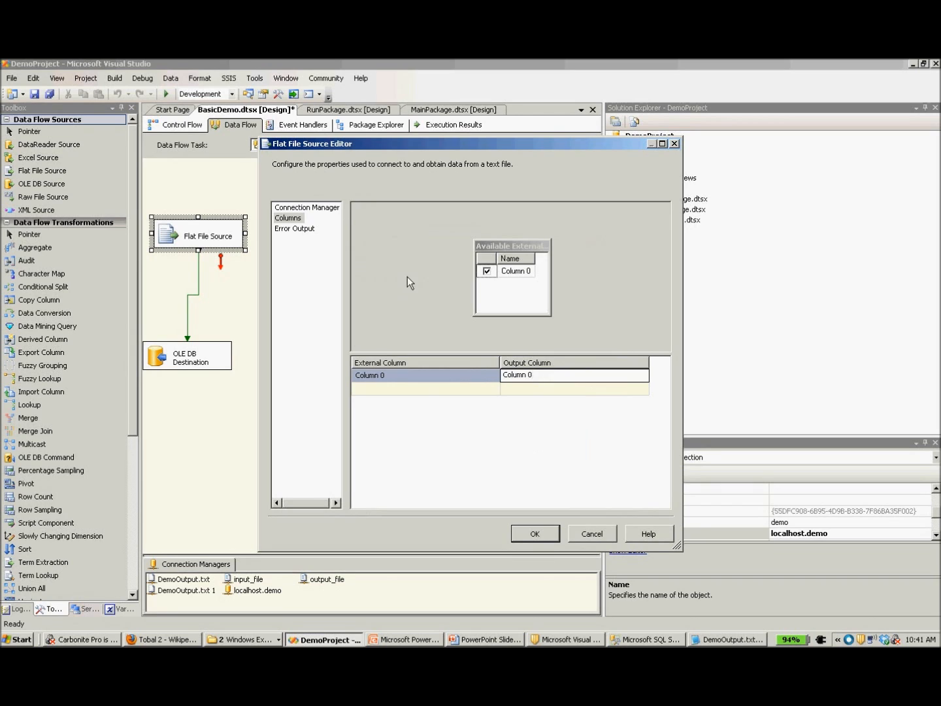
left_click(315, 232)
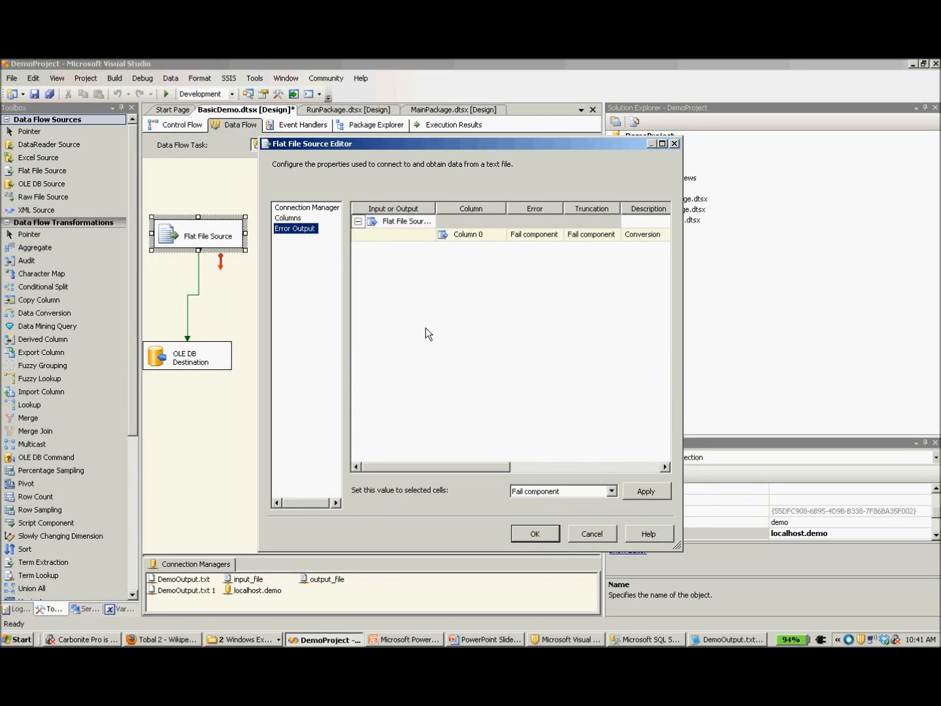
left_click(531, 533)
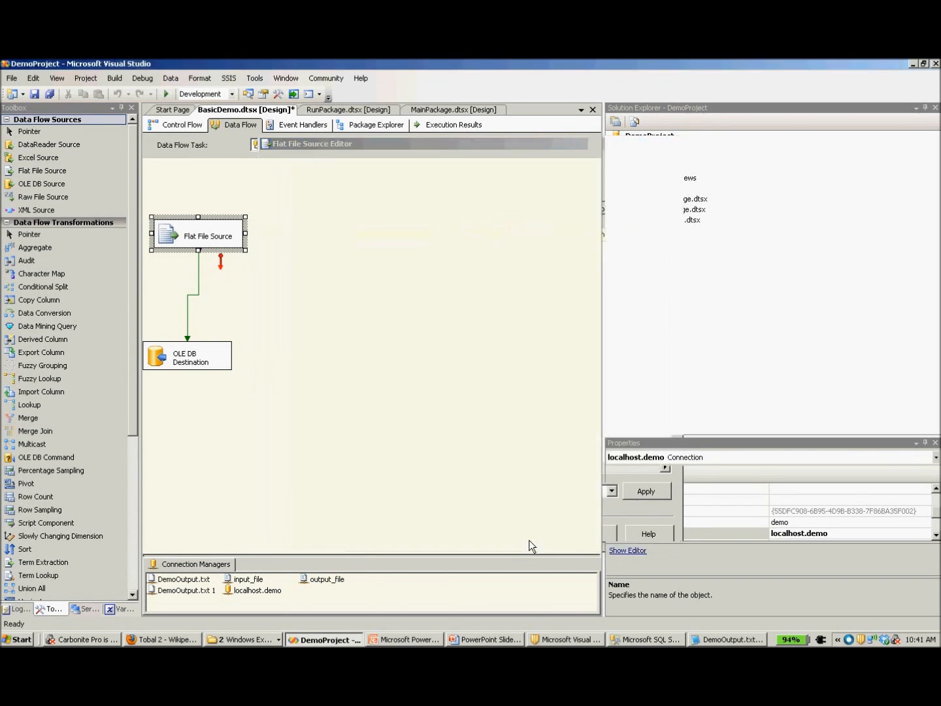
Open the OLE DB Destination for editing, check its data access mode and target table, and view dbo.input_table in SQL Server Management Studio.
left_click(184, 357)
right_click(233, 374)
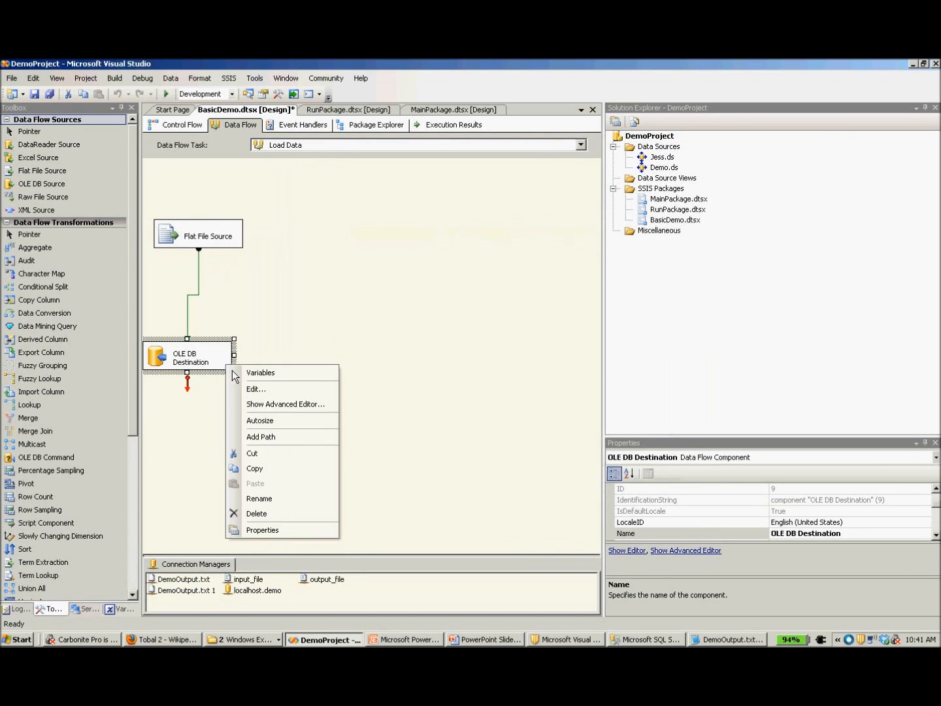
left_click(266, 392)
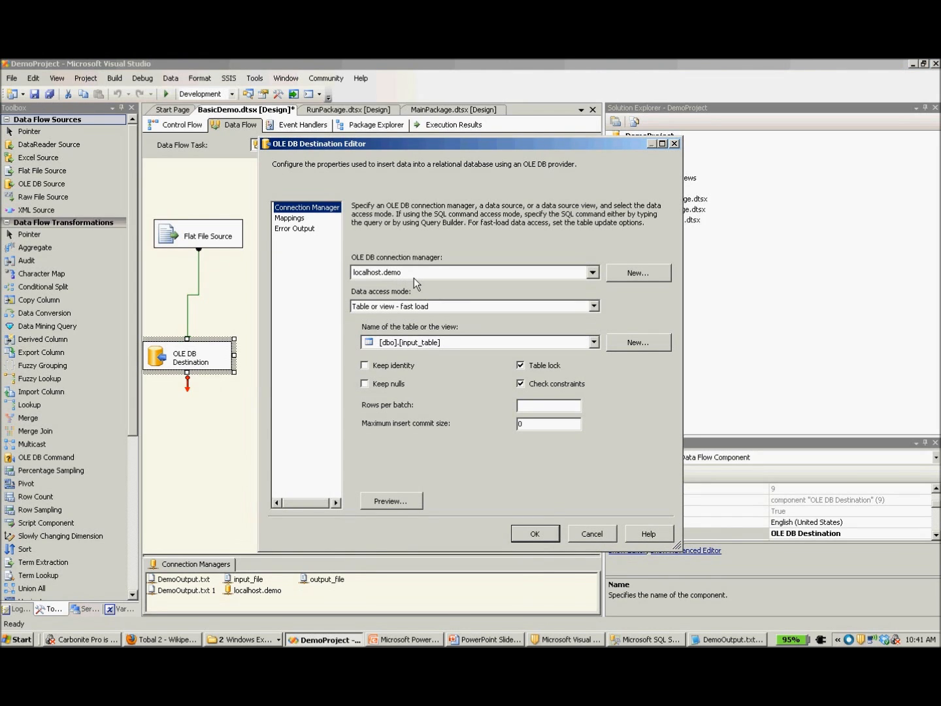
left_click(596, 309)
left_click(597, 311)
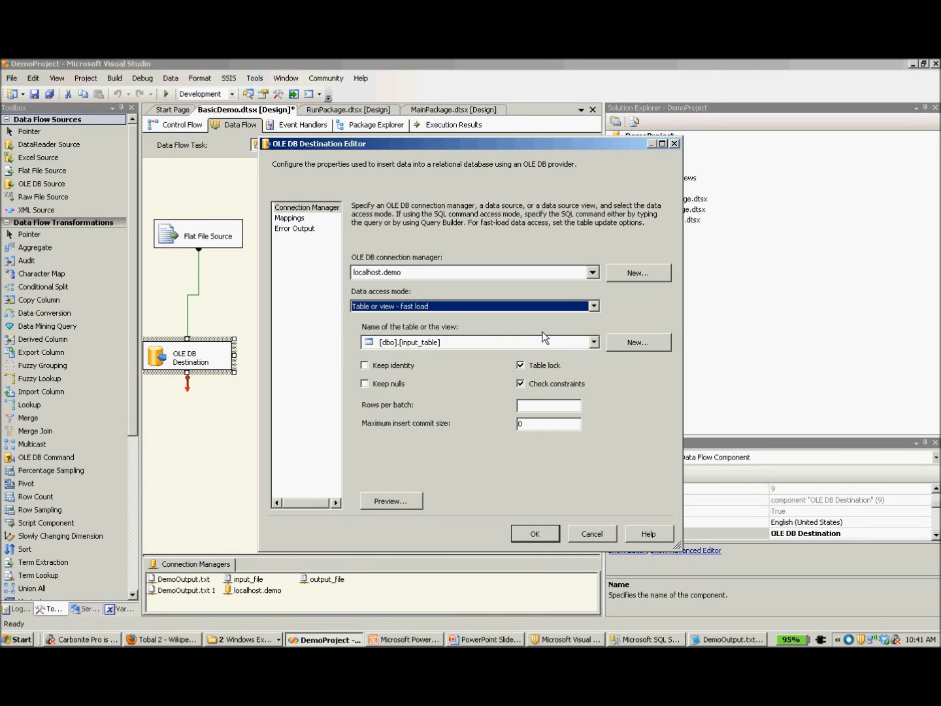
left_click(599, 345)
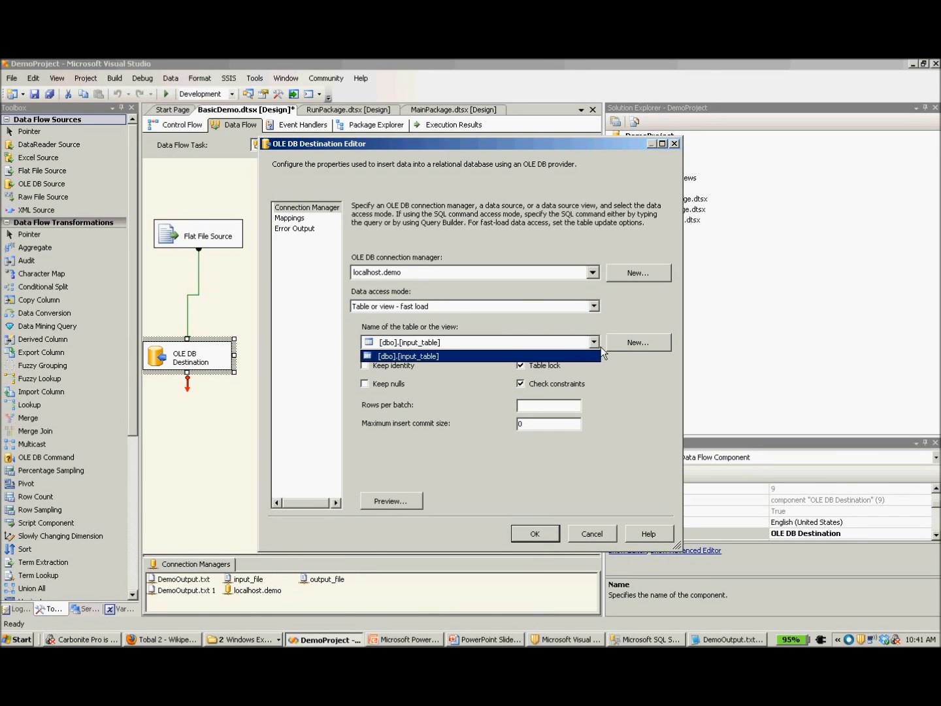
left_click(601, 346)
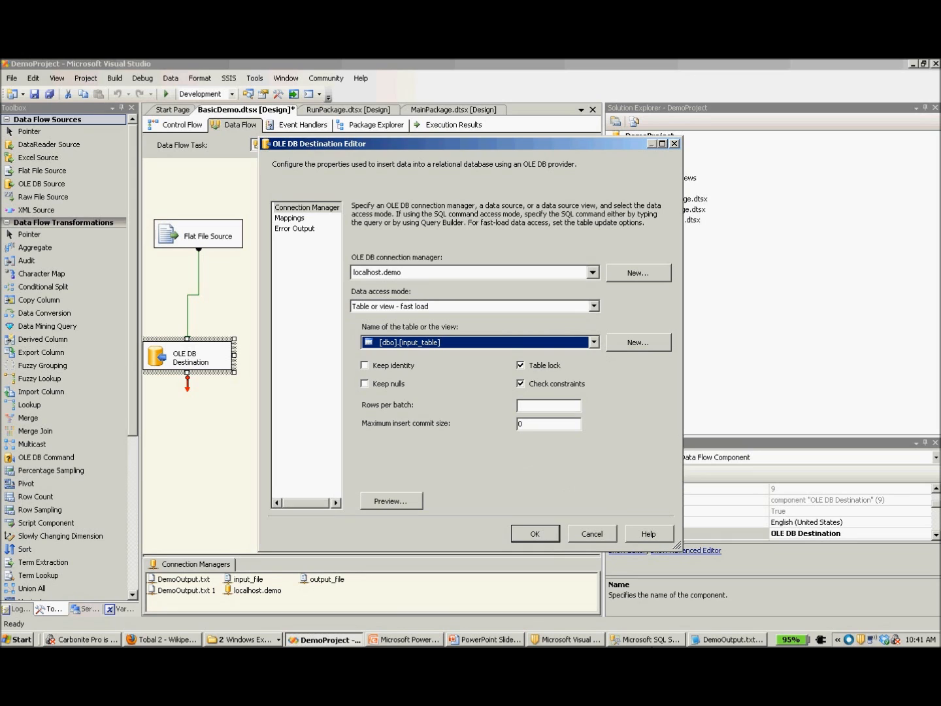
left_click(651, 641)
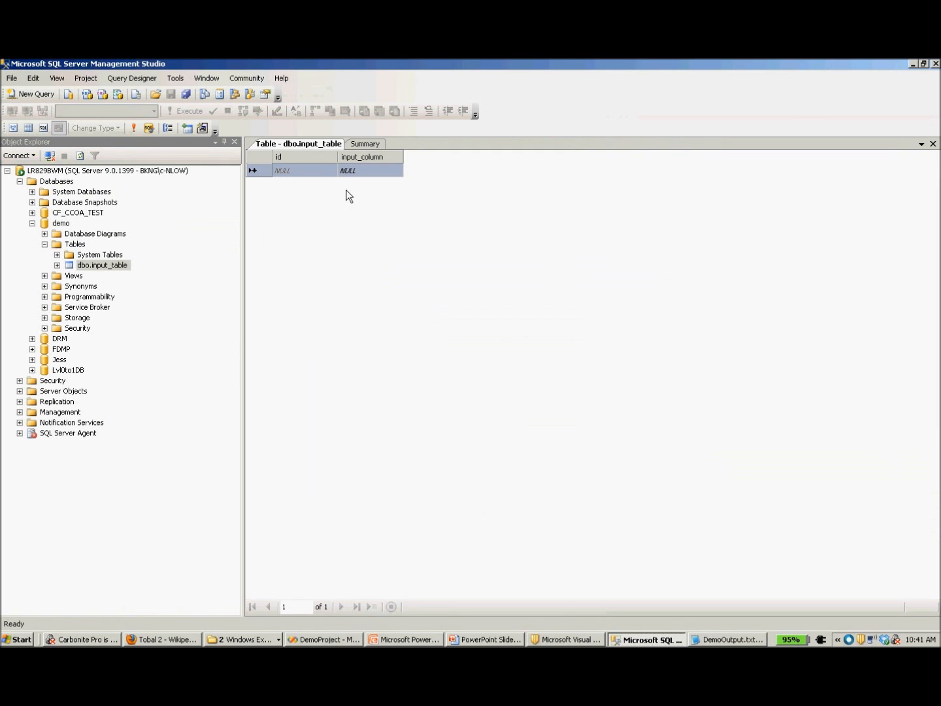
left_click(913, 64)
Review the destination's mapping of Column 0 to input_column, compare it with the table in SQL Server Management Studio, and accept the settings.
left_click(296, 222)
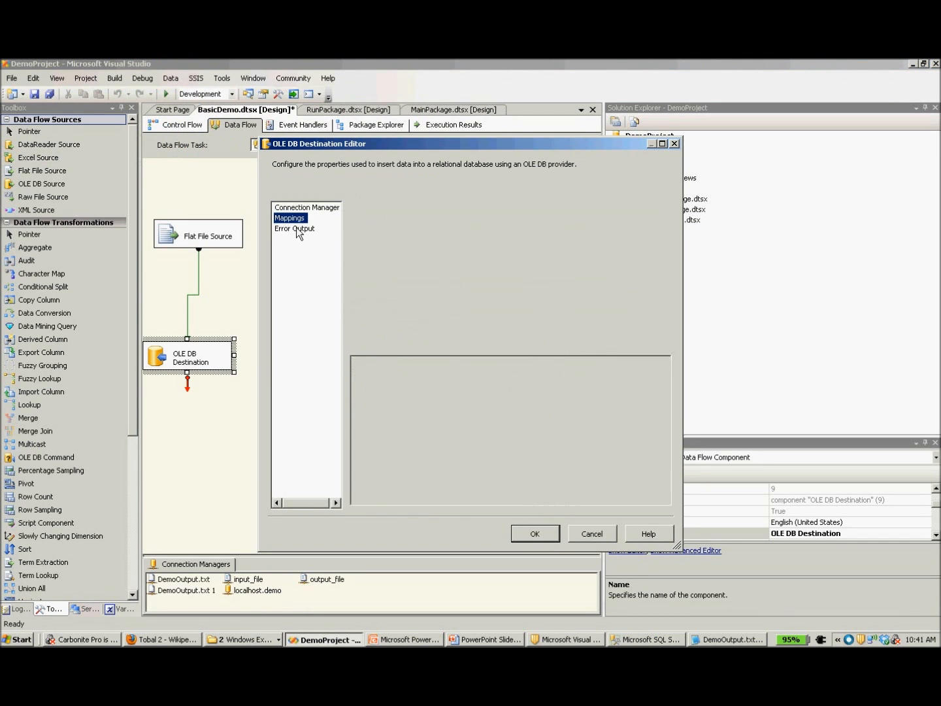
left_click(389, 393)
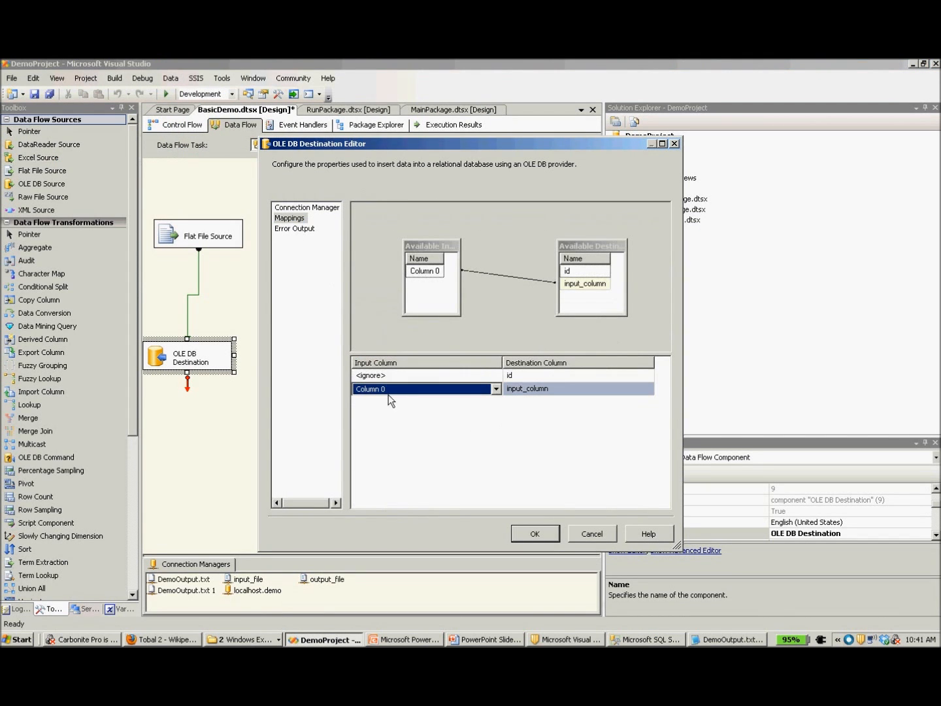
left_click(555, 390)
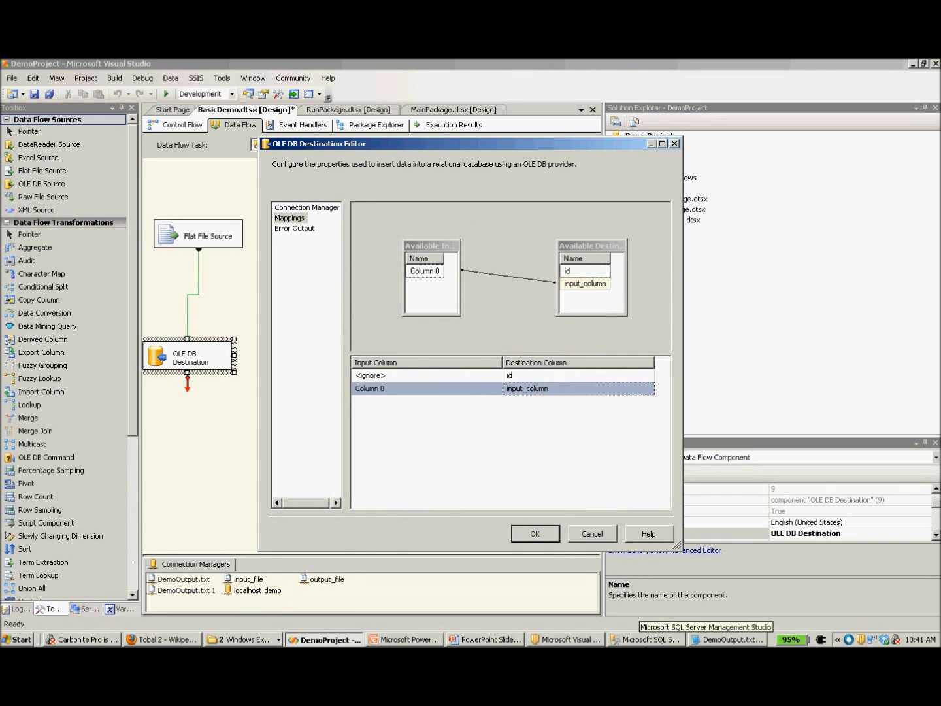
left_click(647, 638)
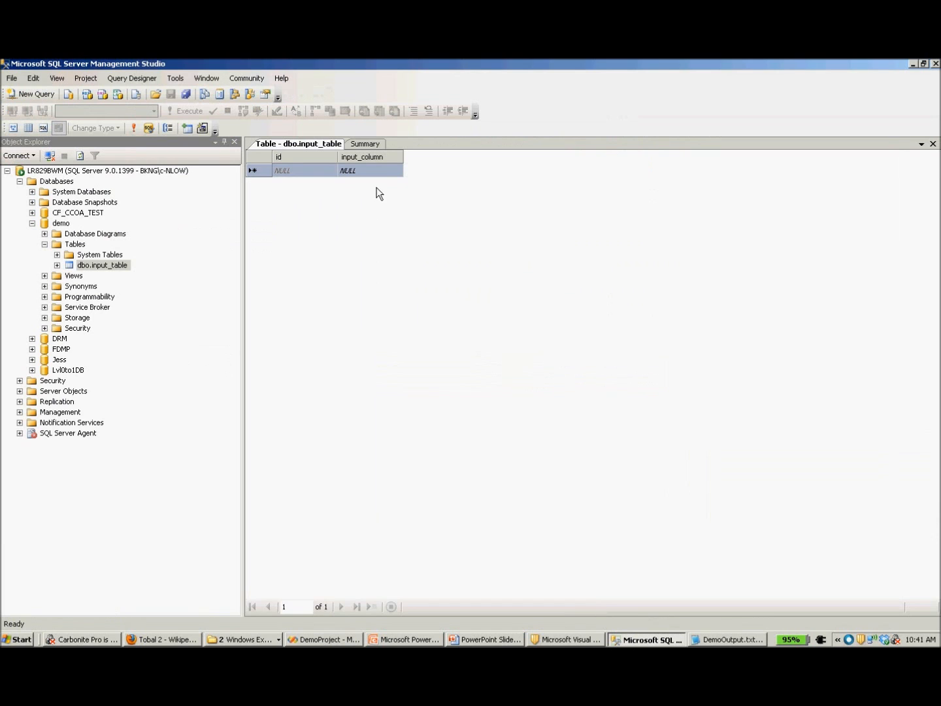
left_click(914, 63)
left_click(526, 542)
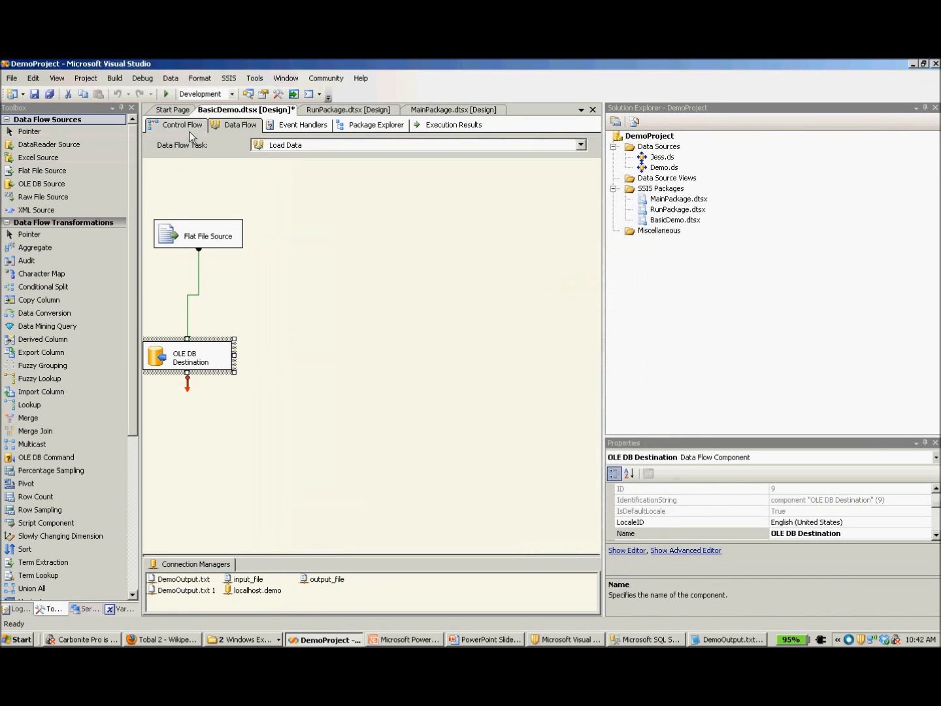
Return to the control flow, open the Transform Data task for editing, and check the available ResultSet options.
left_click(190, 132)
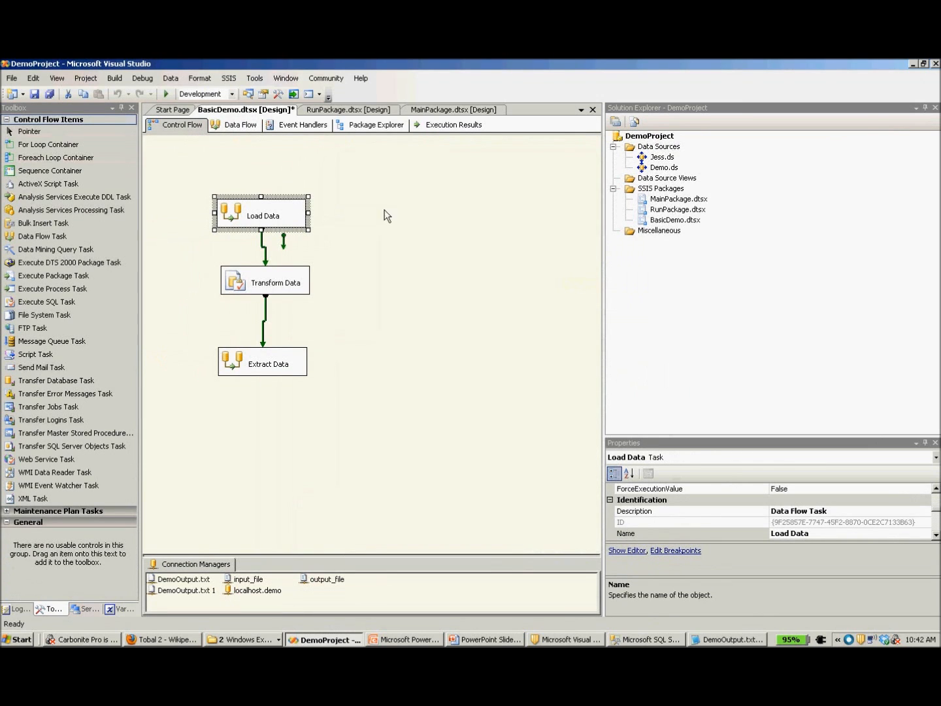
left_click(278, 293)
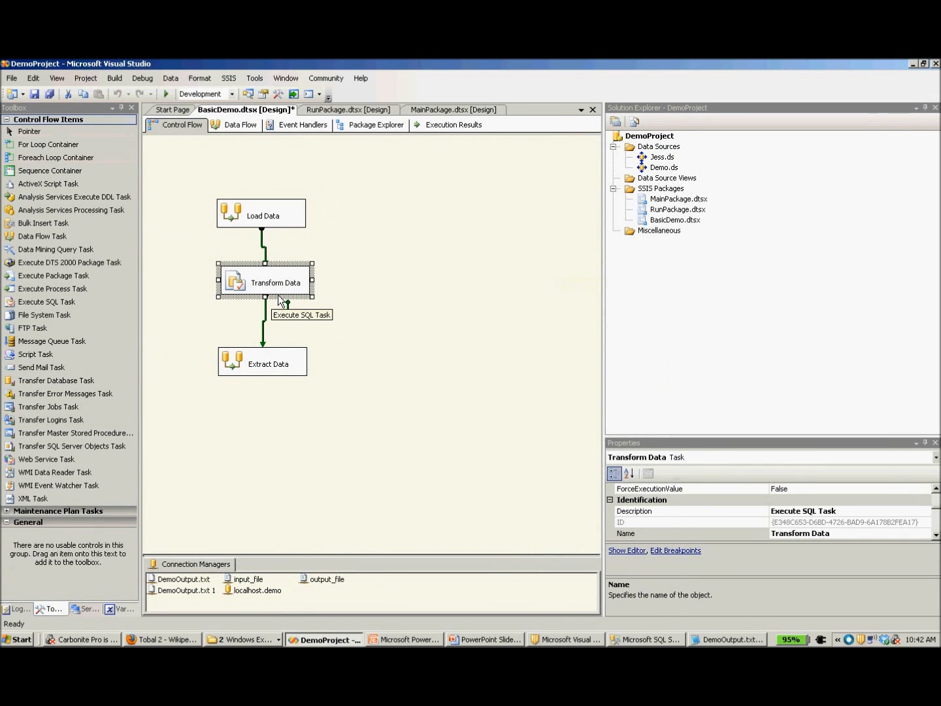
right_click(280, 297)
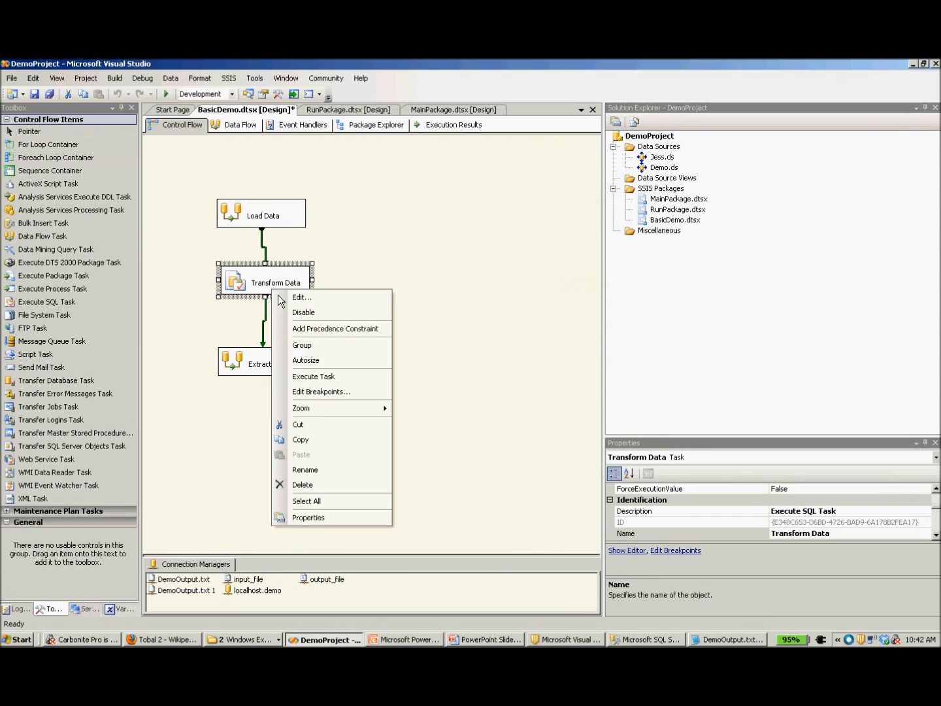
left_click(306, 307)
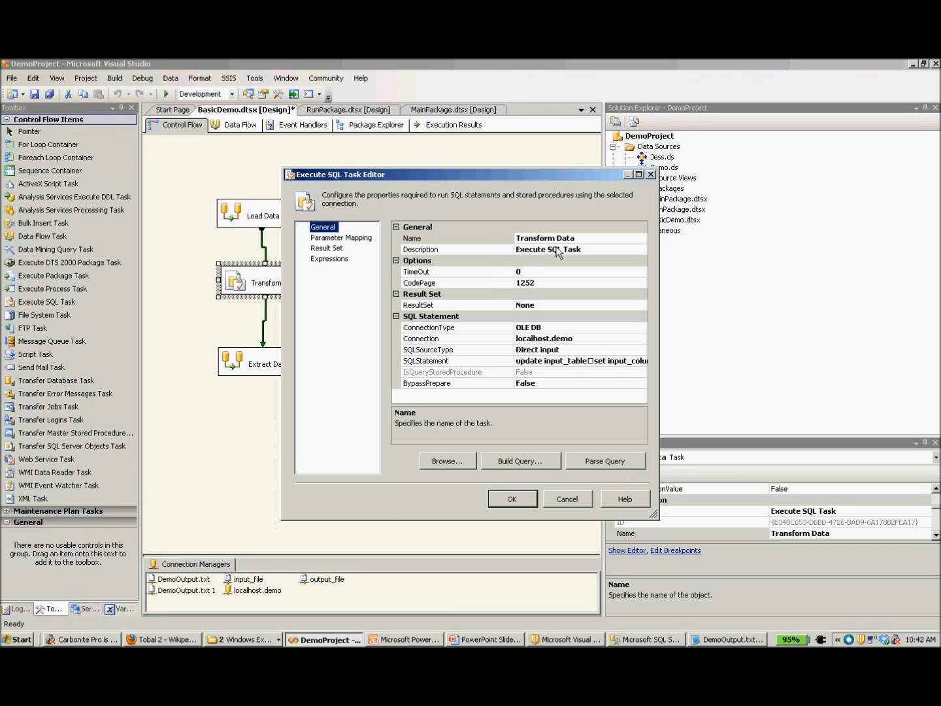
left_click(539, 309)
left_click(642, 305)
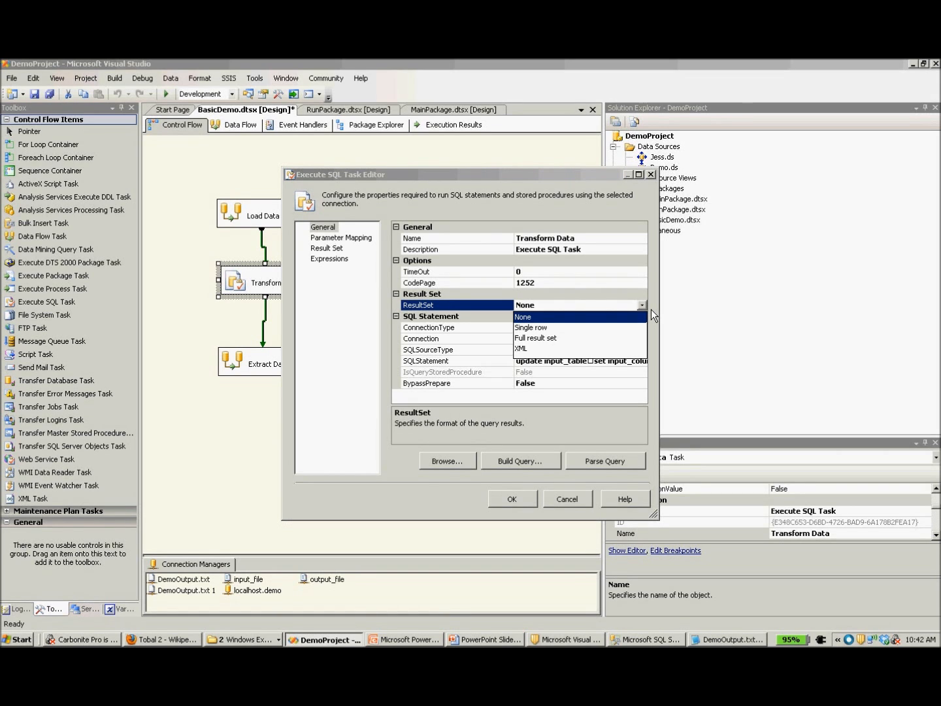
left_click(651, 309)
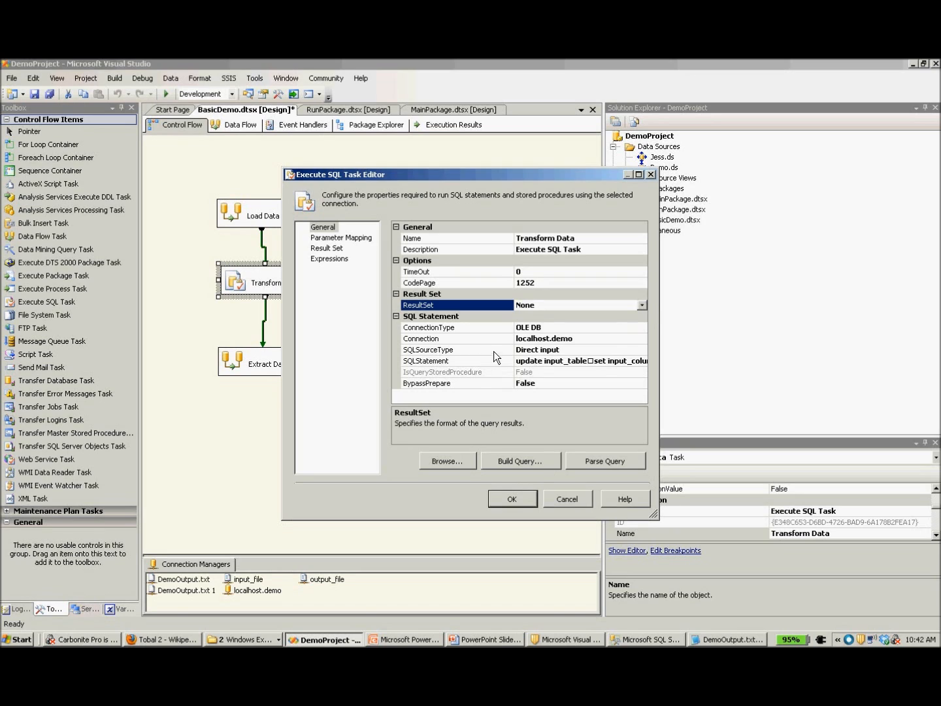
Review the Transform Data task's connection type, connection and available SQL source types.
left_click(566, 330)
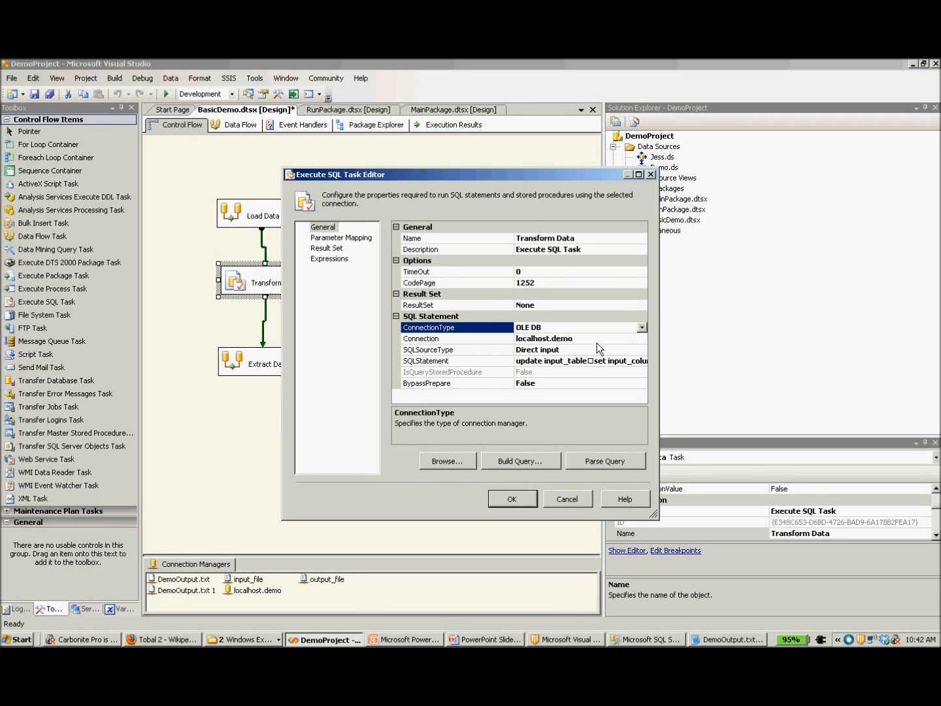
left_click(598, 341)
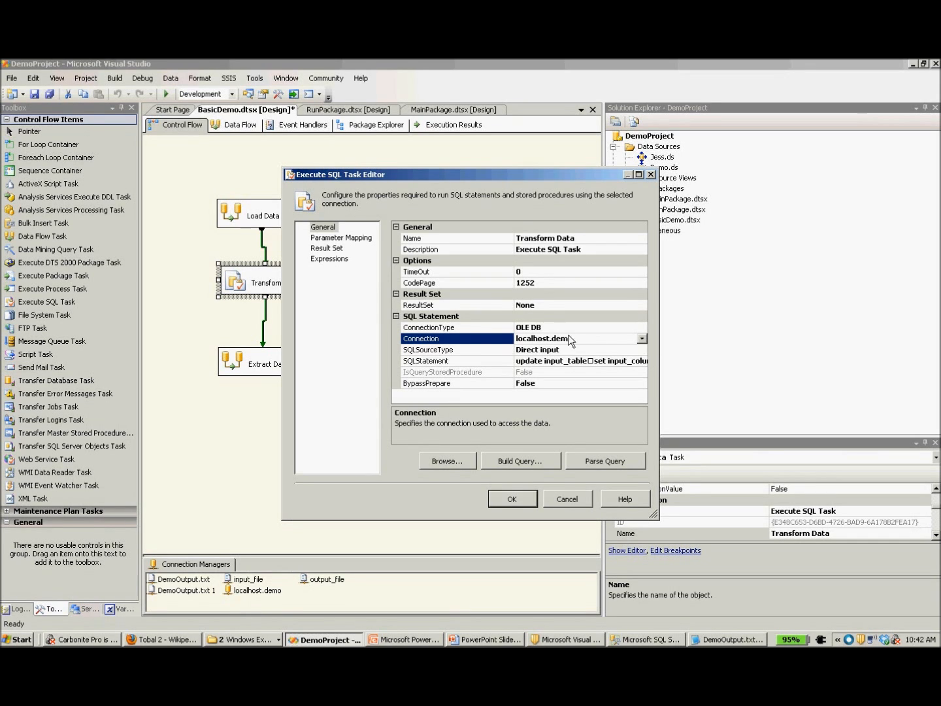
left_click(596, 349)
left_click(643, 350)
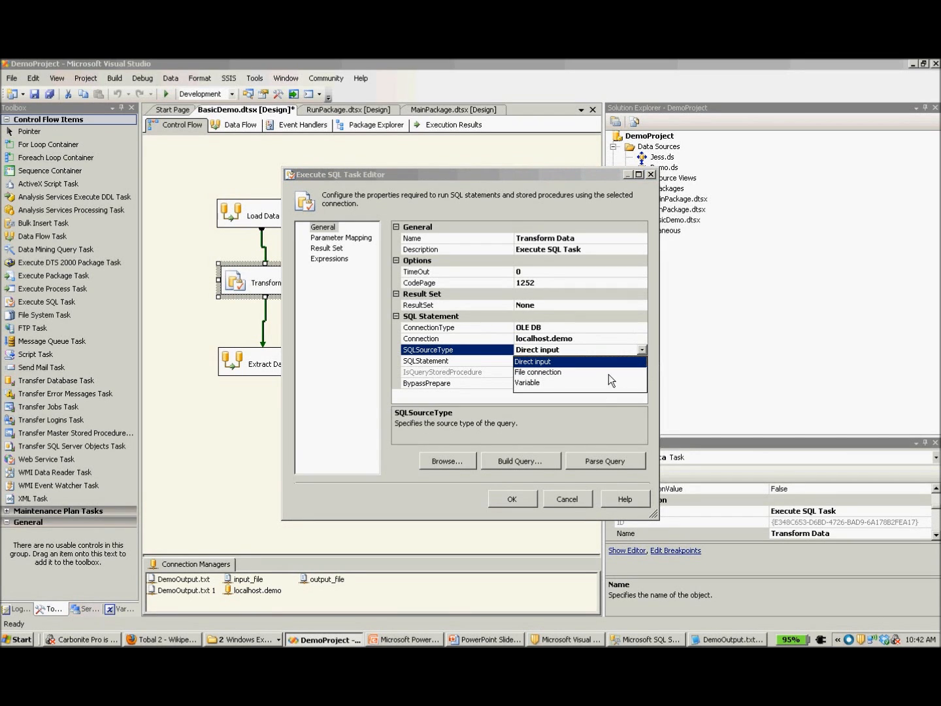
left_click(647, 352)
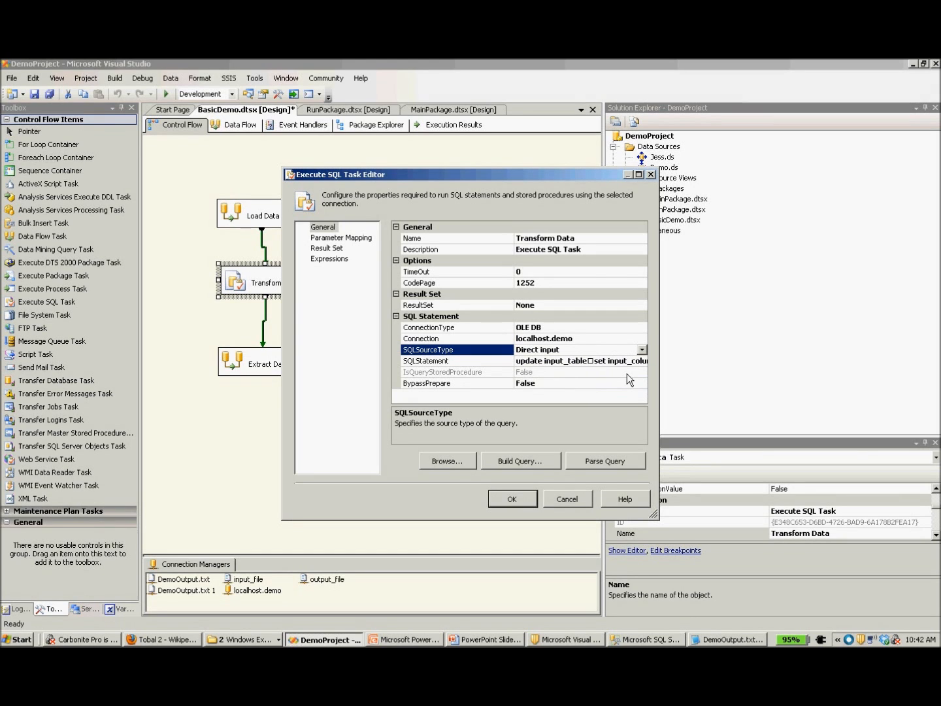
Read the Transform Data task's full SQL statement, check input_table in SQL Server Management Studio, and accept the task settings.
left_click(647, 365)
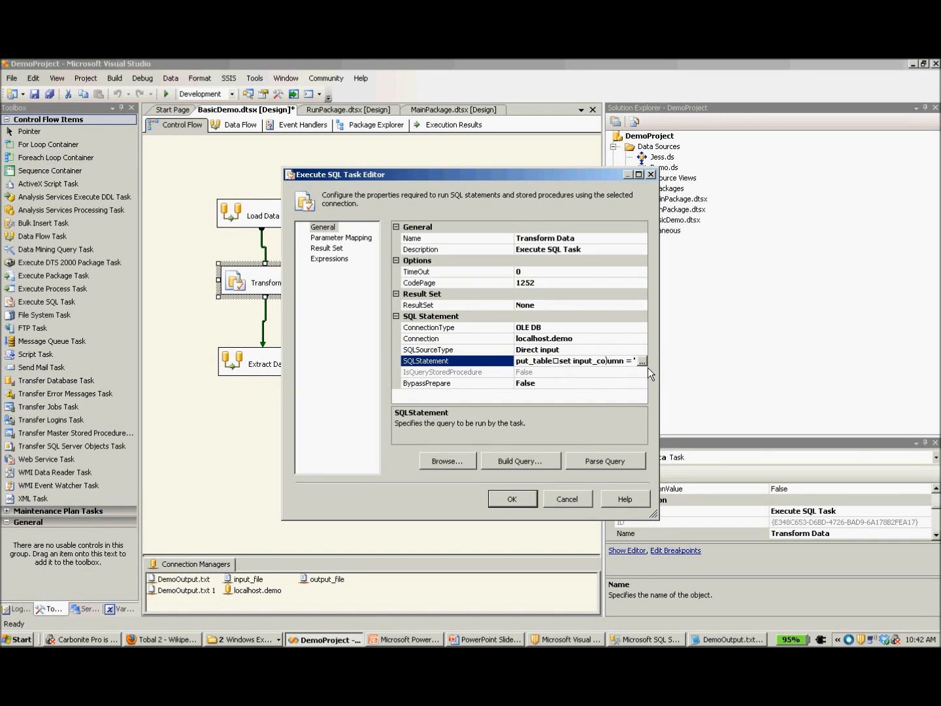
left_click(644, 363)
left_click(491, 320)
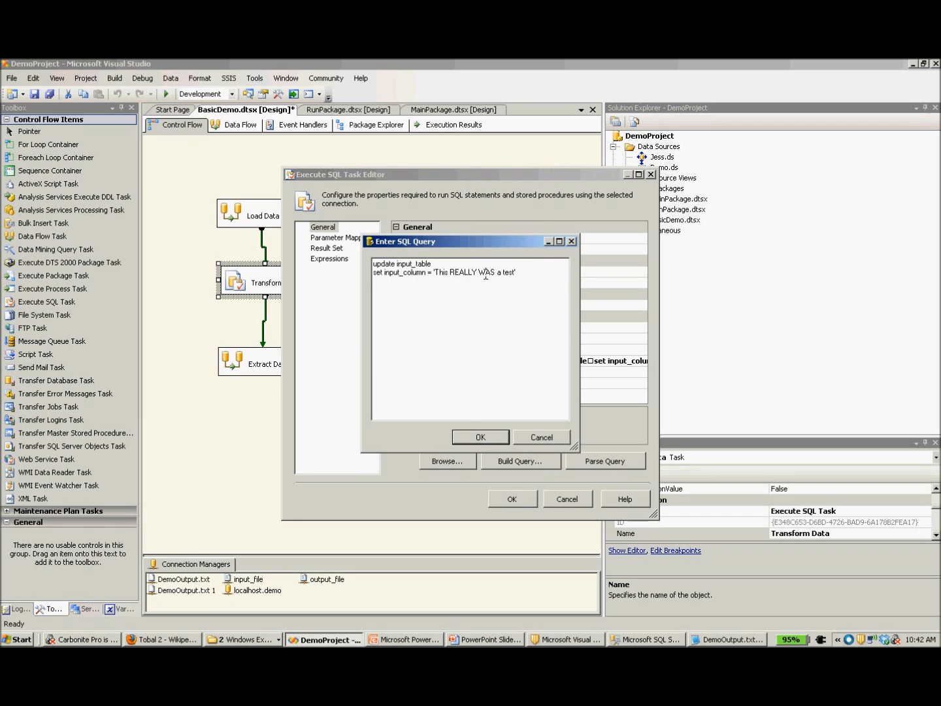
left_click(500, 445)
left_click(635, 642)
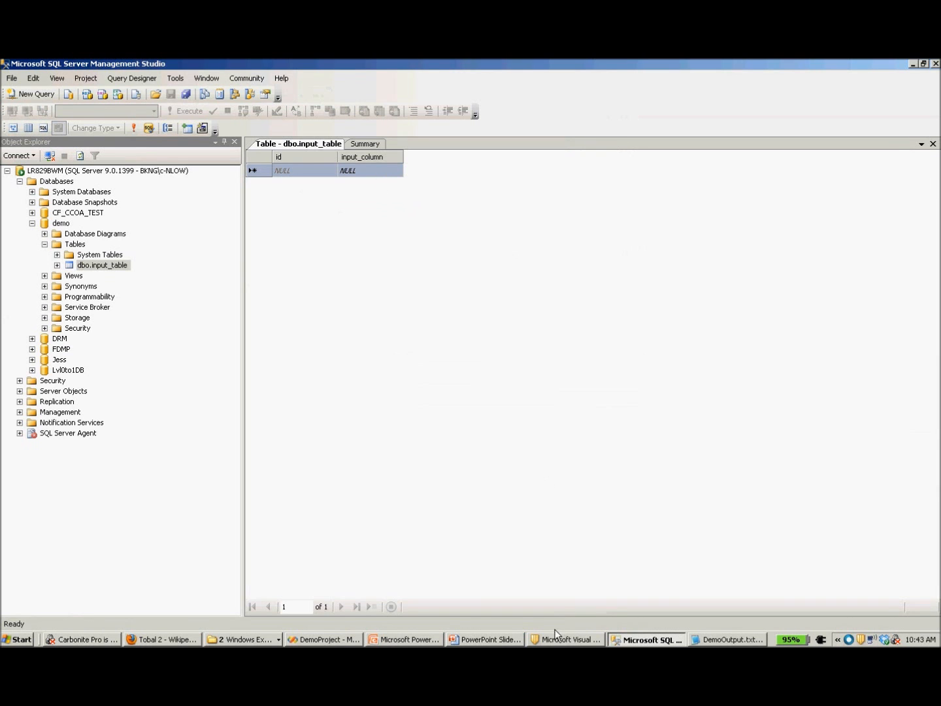
left_click(325, 640)
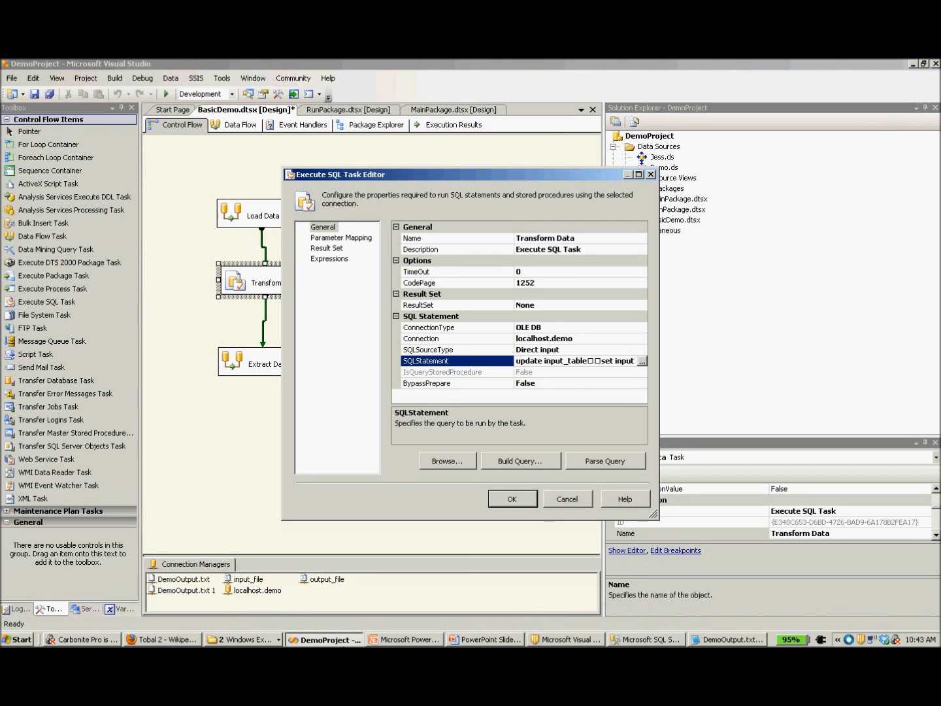
left_click(531, 506)
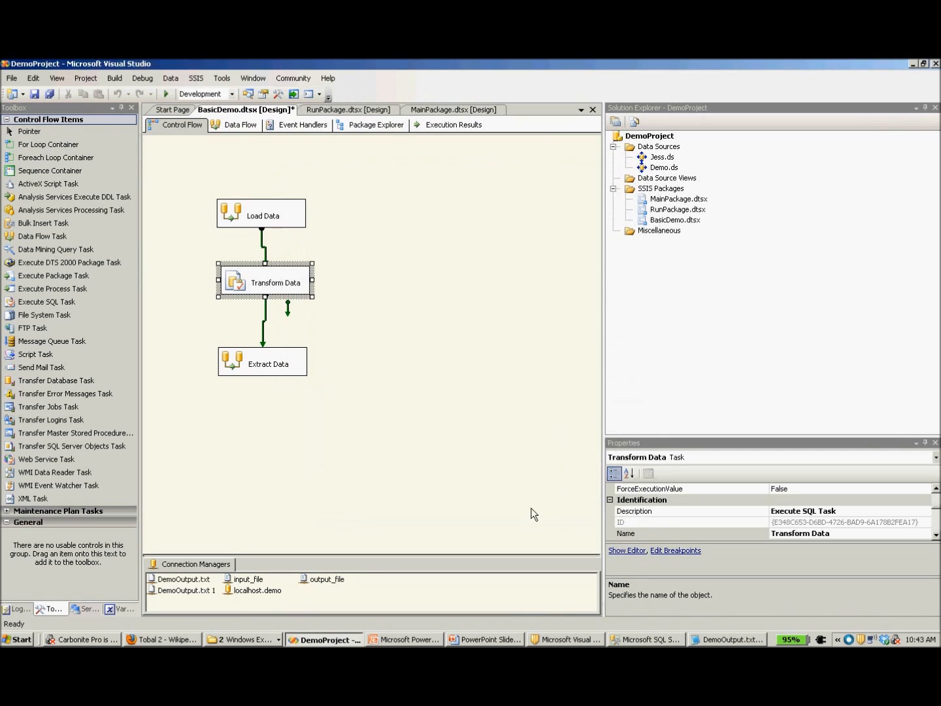
Open the Extract Data task's data flow and inspect its OLE DB Source and Flat File Destination components.
left_click(294, 367)
right_click(290, 359)
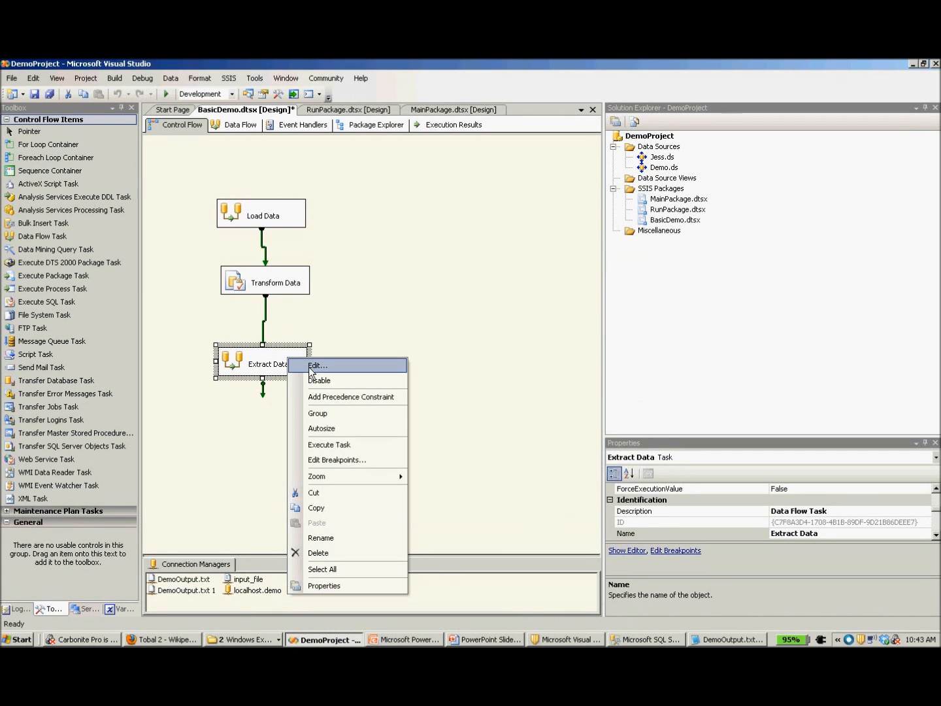
left_click(309, 367)
left_click(208, 228)
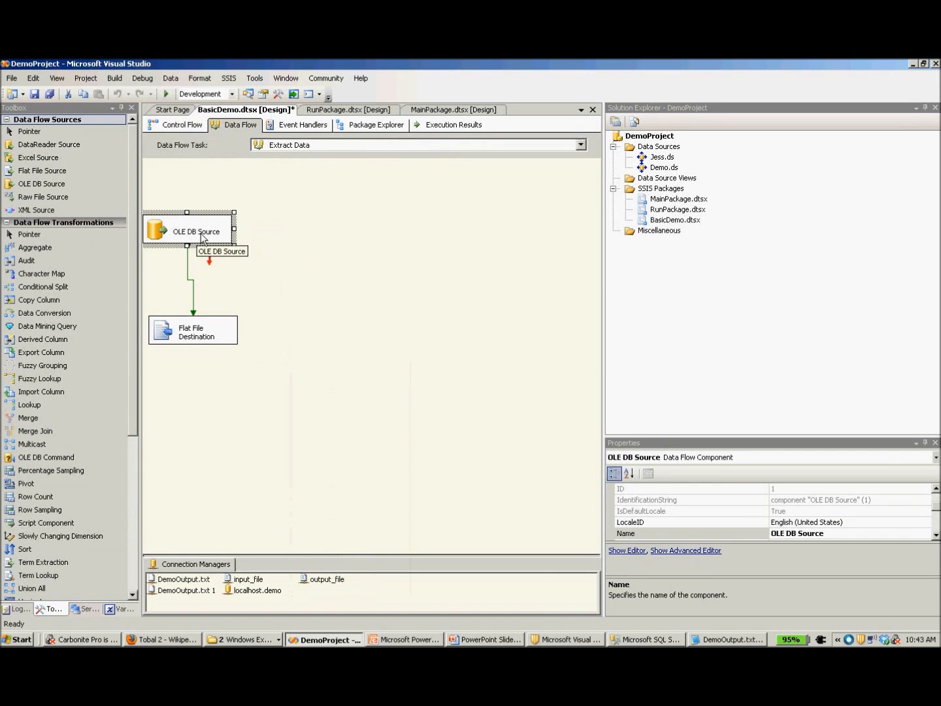
left_click(234, 337)
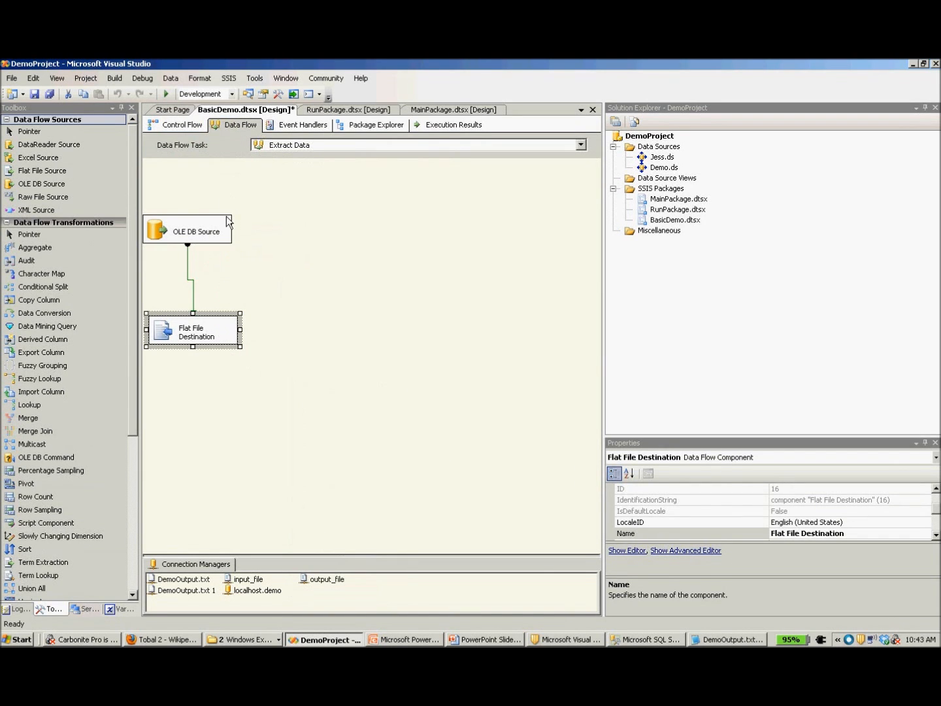
Review the OLE DB Source's connection, access mode, table and column mapping for input_column, and accept the settings.
left_click(217, 237)
right_click(219, 242)
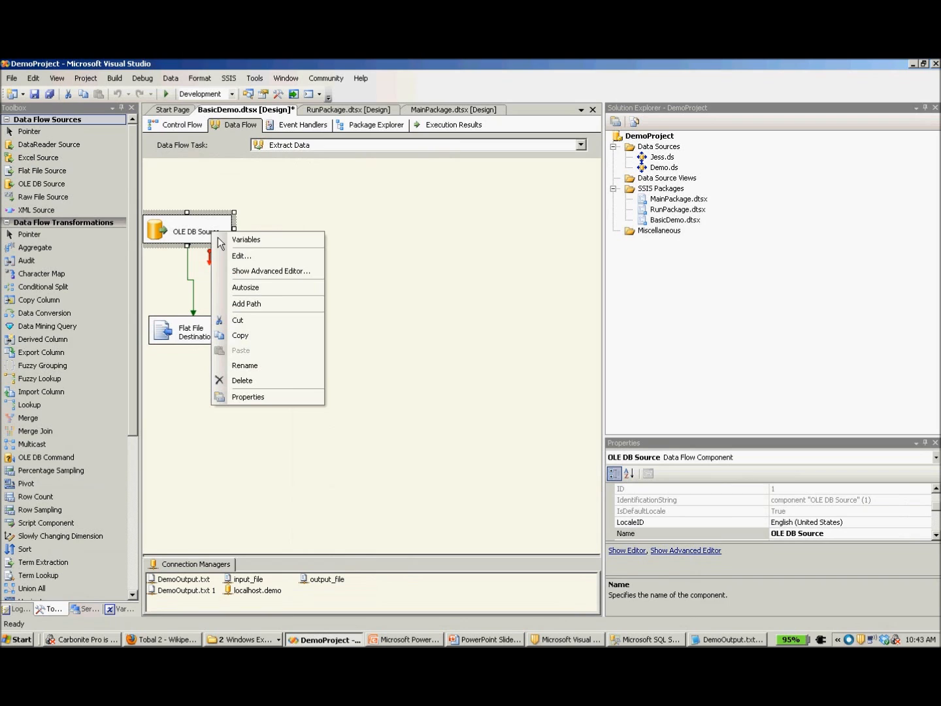
left_click(251, 259)
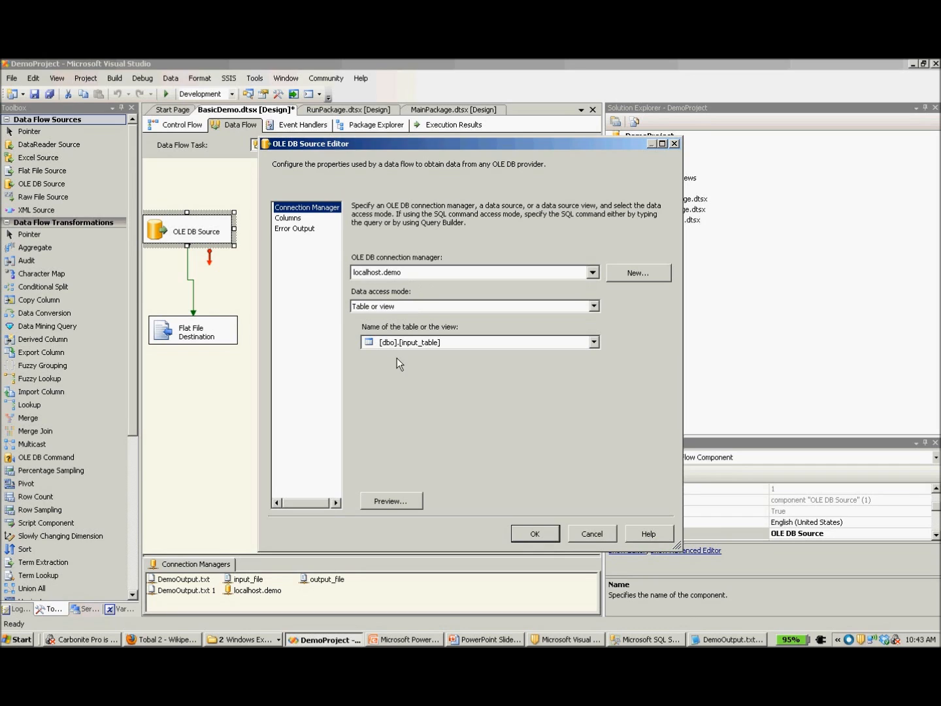
key("Down")
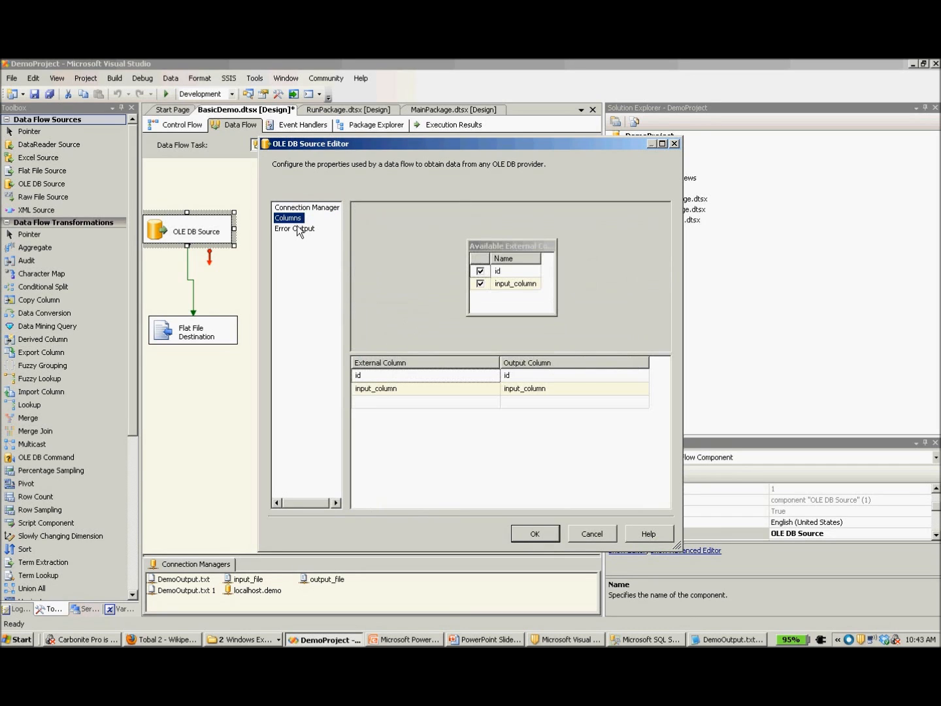
left_click(441, 394)
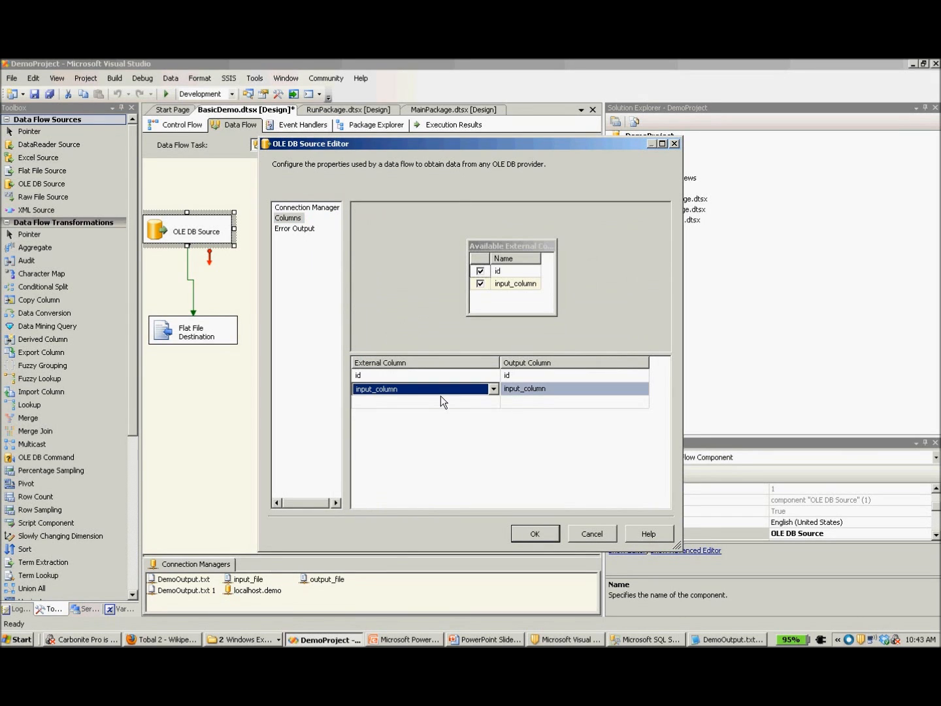
left_click(598, 393)
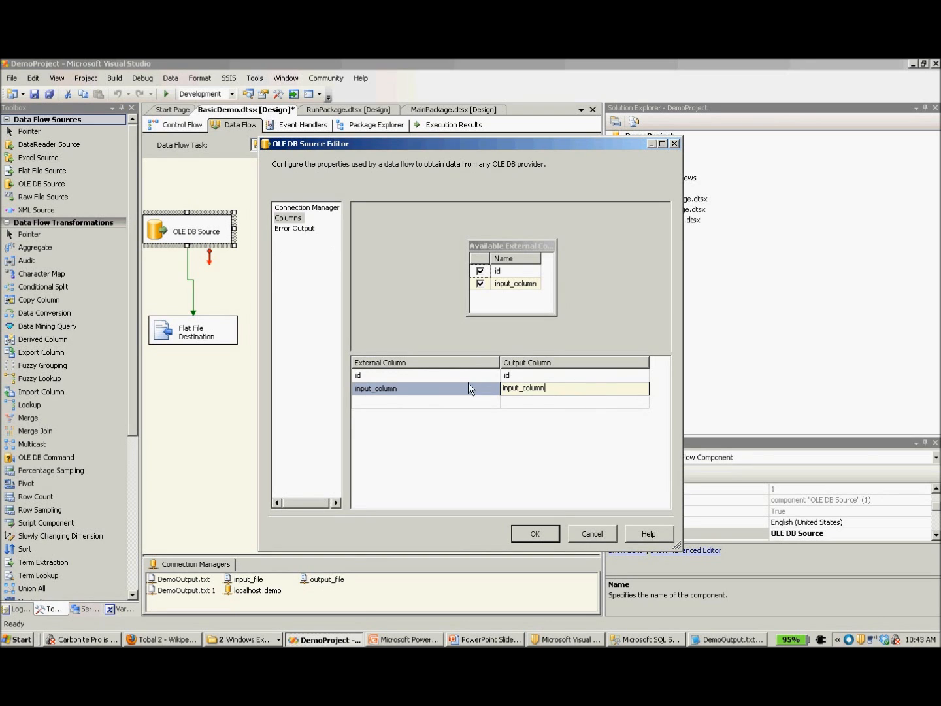
left_click(535, 533)
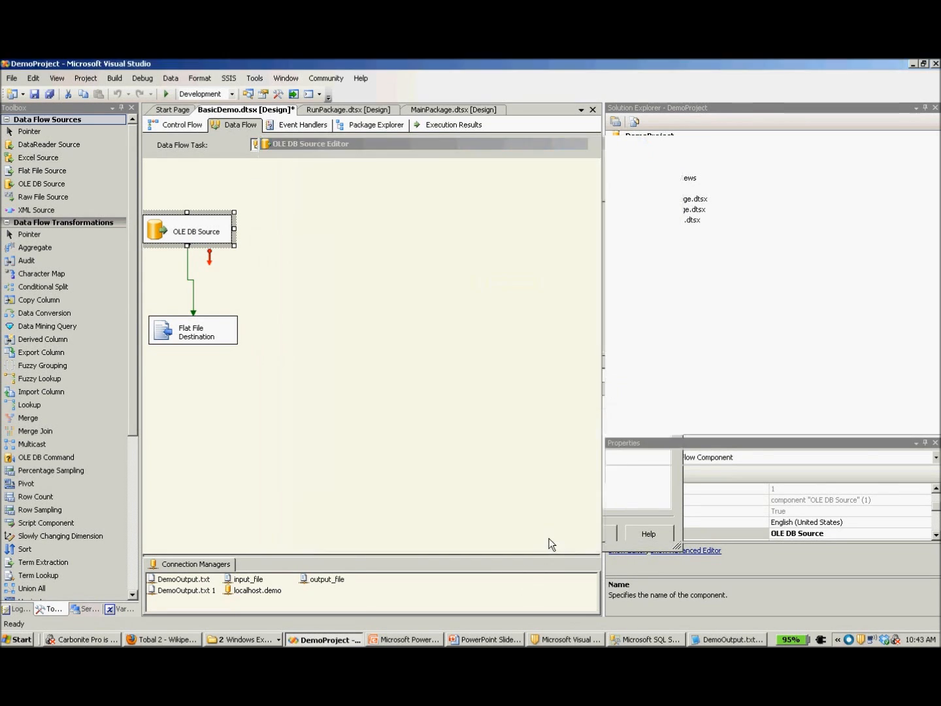
Review the Flat File Destination's connection manager and its mapping of input_column to output, and accept the settings.
double_click(233, 346)
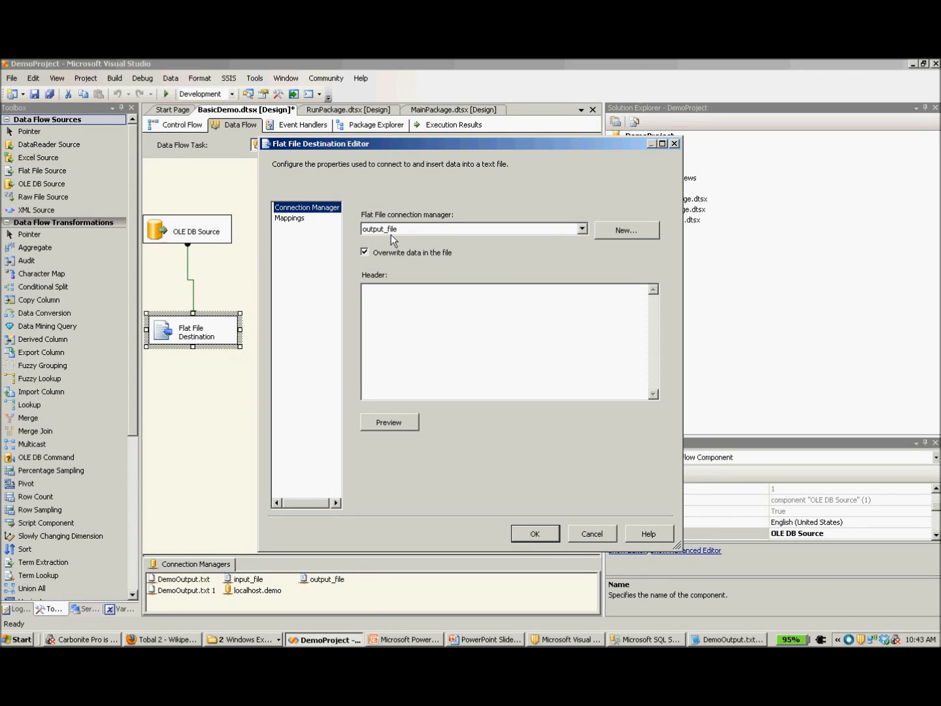
left_click(303, 219)
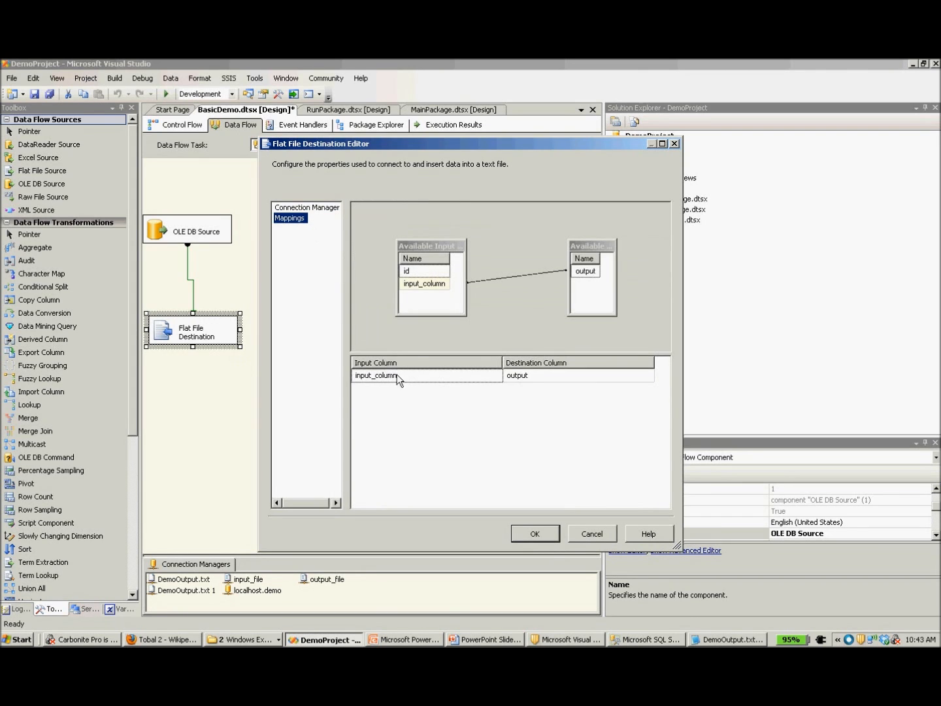
left_click(396, 378)
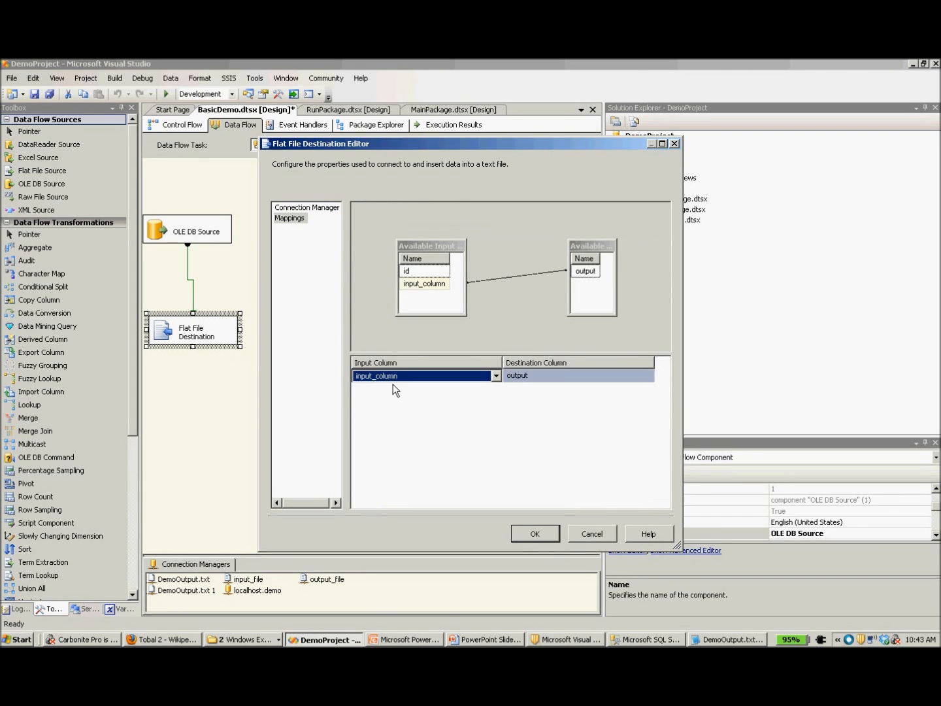
left_click(578, 379)
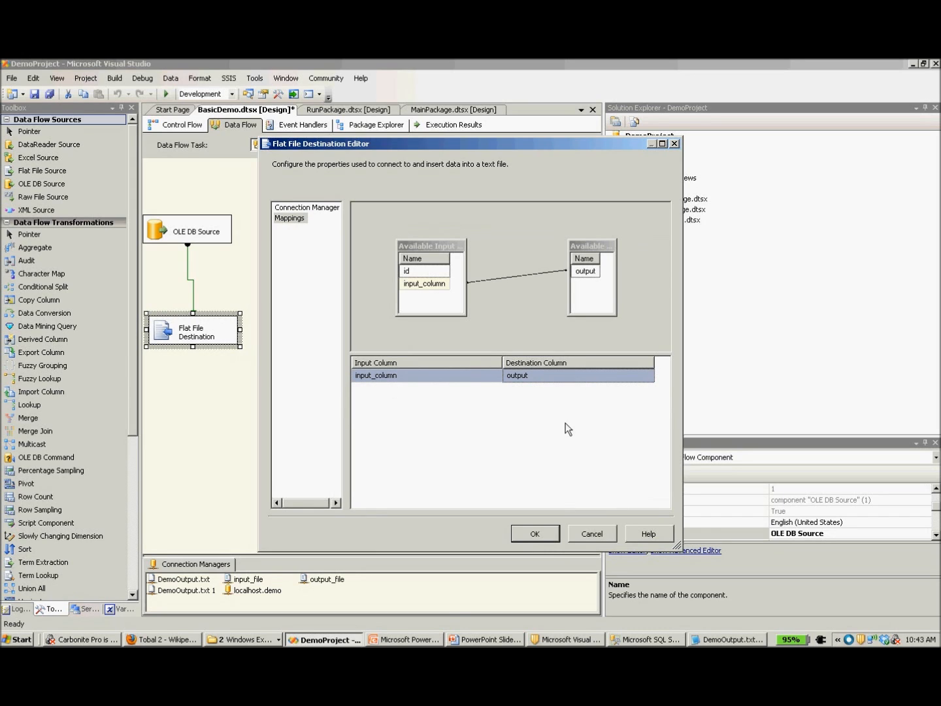
left_click(542, 541)
Open the output_file connection manager for editing, review its general file settings, and check the current contents of DemoOutput.txt in Notepad.
left_click(338, 583)
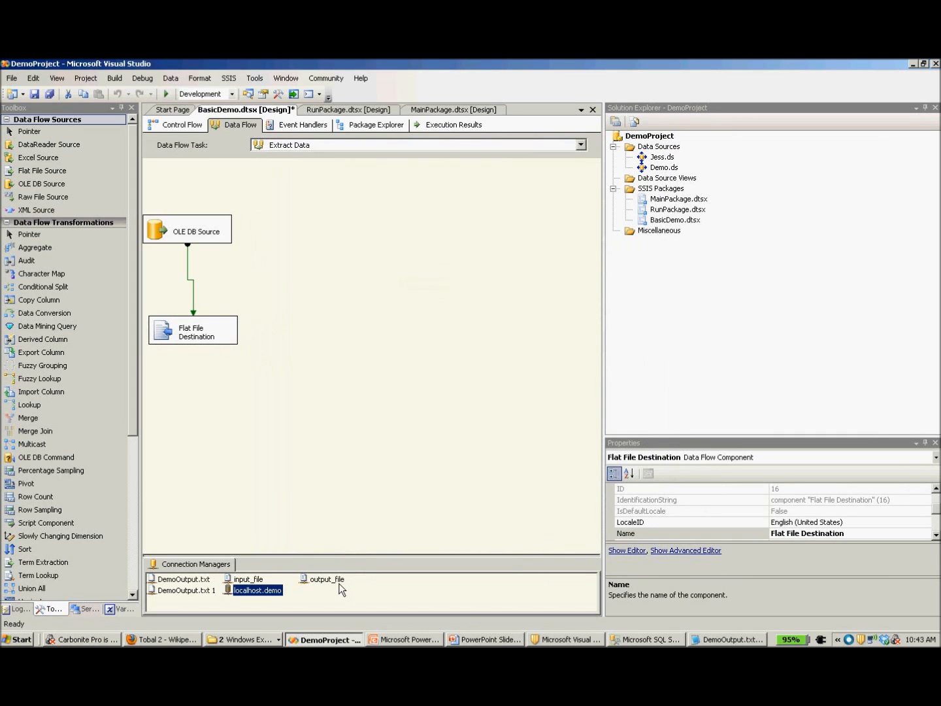
right_click(338, 583)
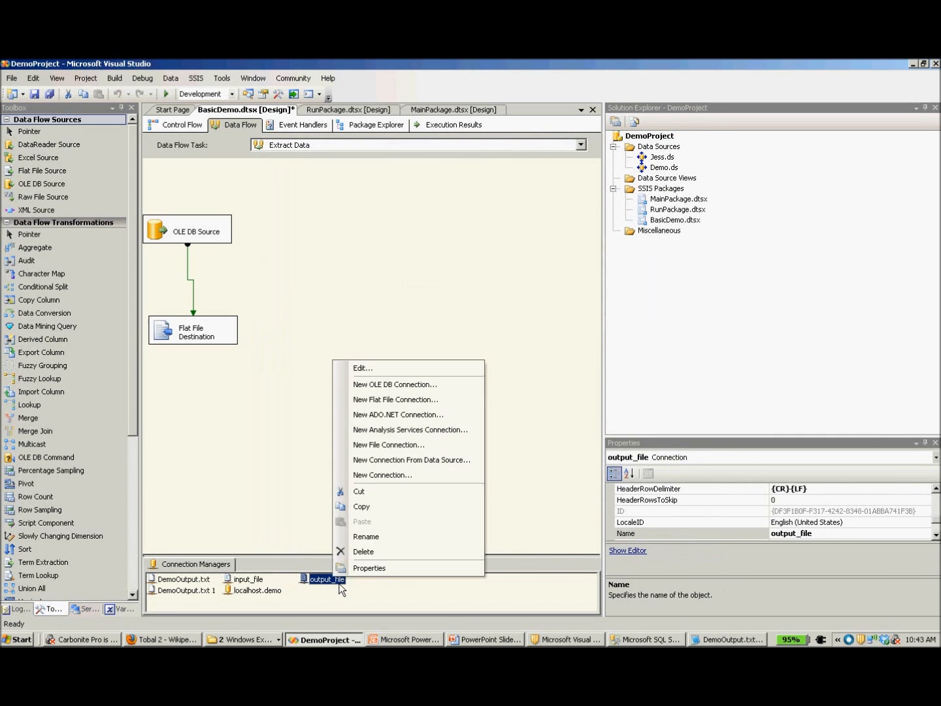
left_click(401, 370)
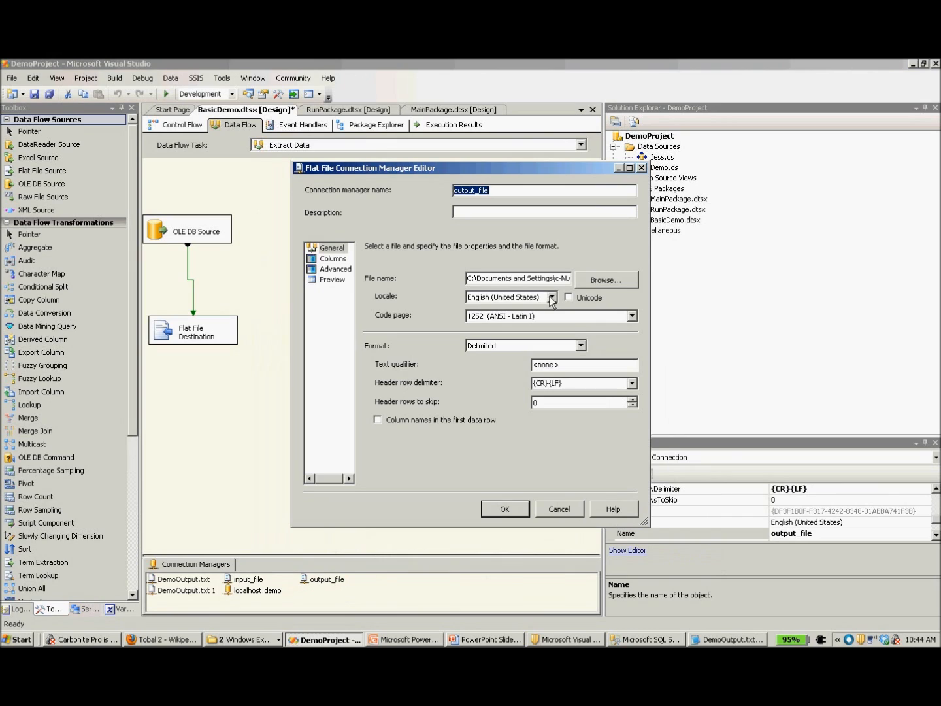
left_click(555, 285)
left_click(727, 640)
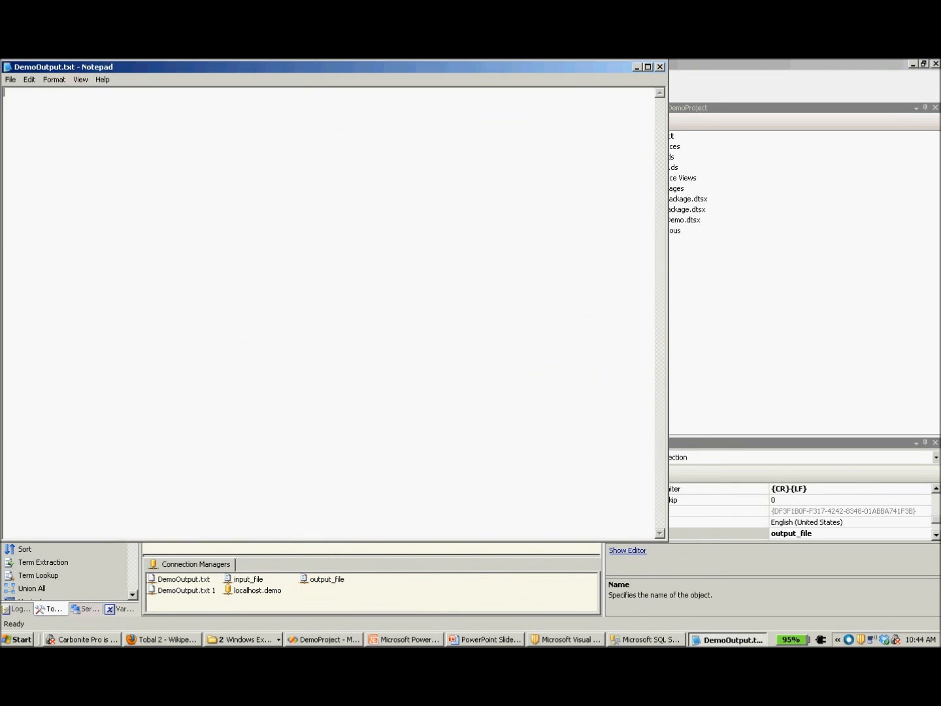
left_click(638, 68)
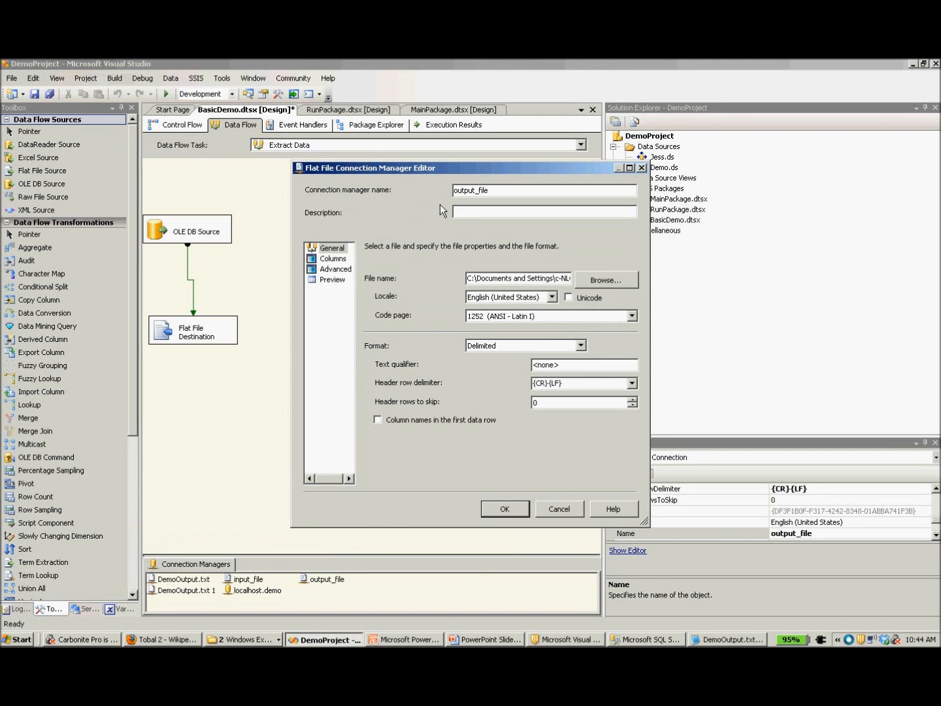
Review the output_file connection's columns and advanced properties, add a trial column and delete it, and accept the settings.
left_click(334, 259)
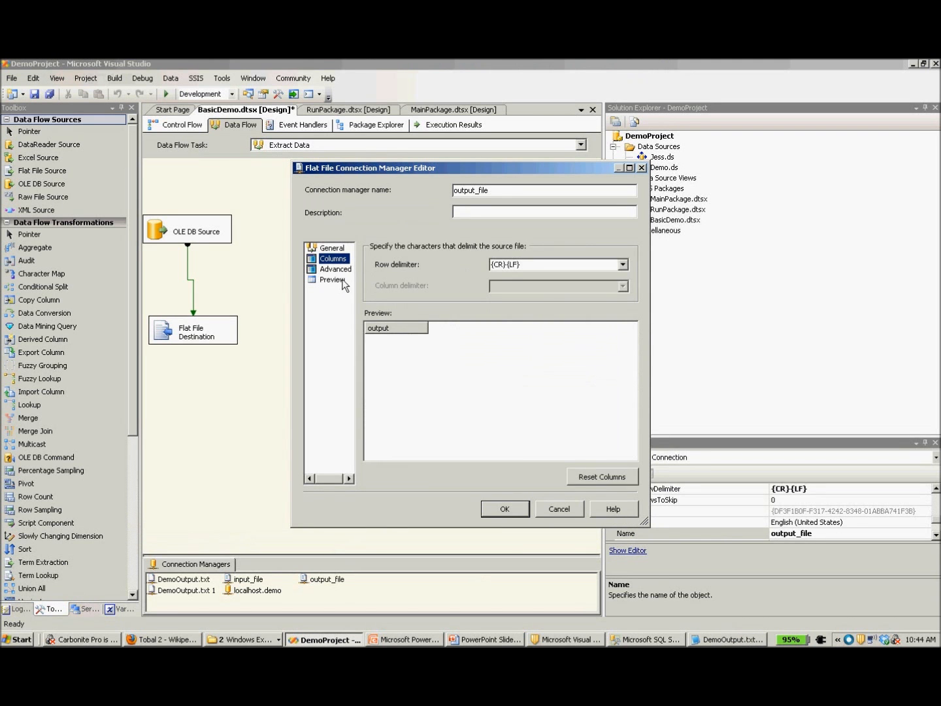
left_click(336, 269)
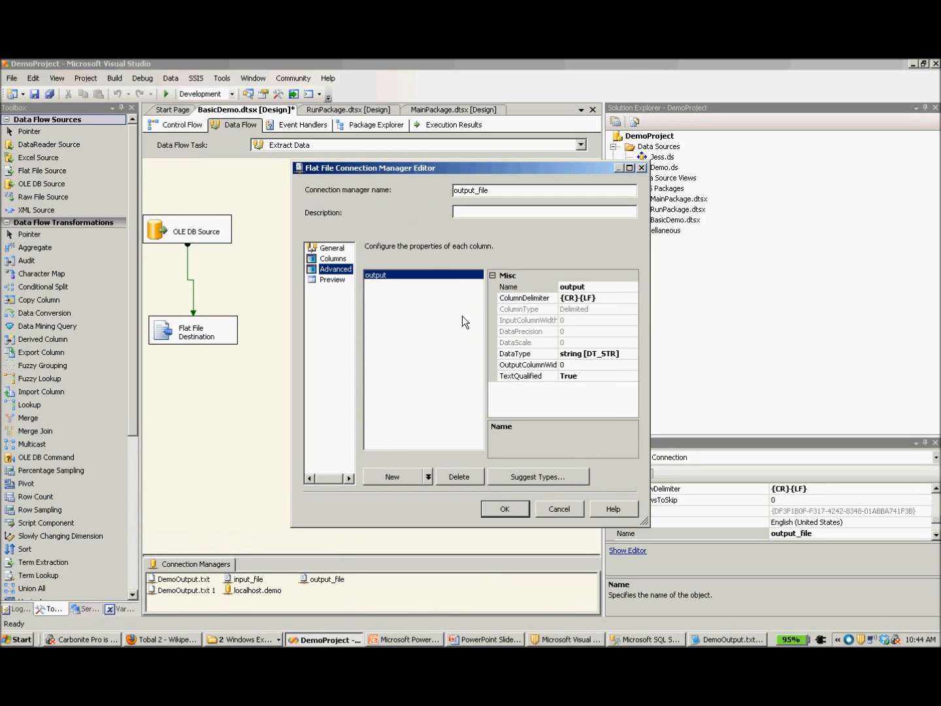
left_click(413, 480)
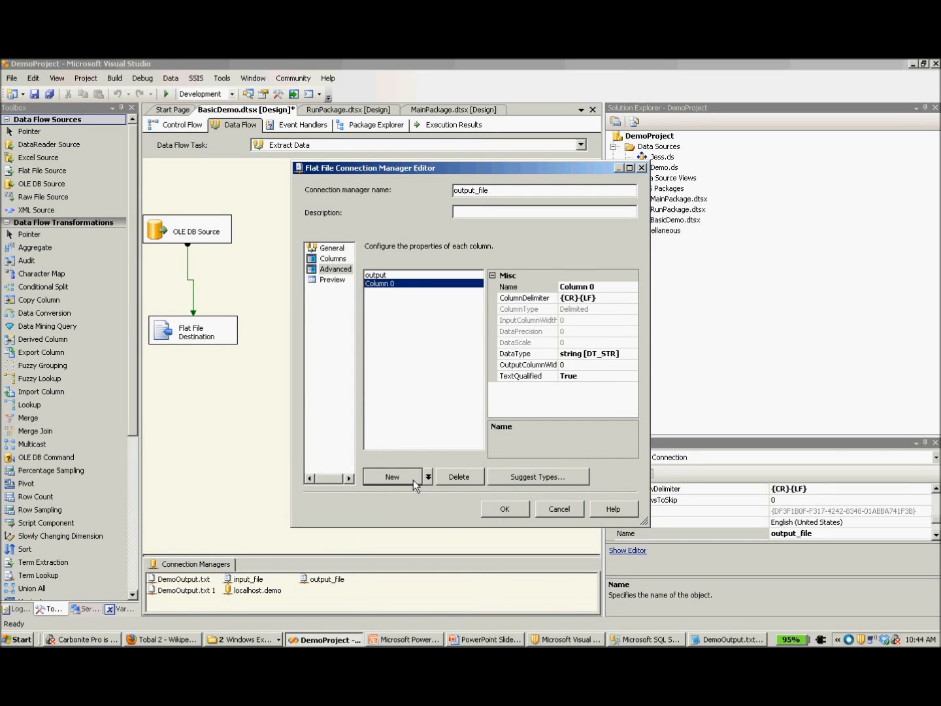
left_click(457, 484)
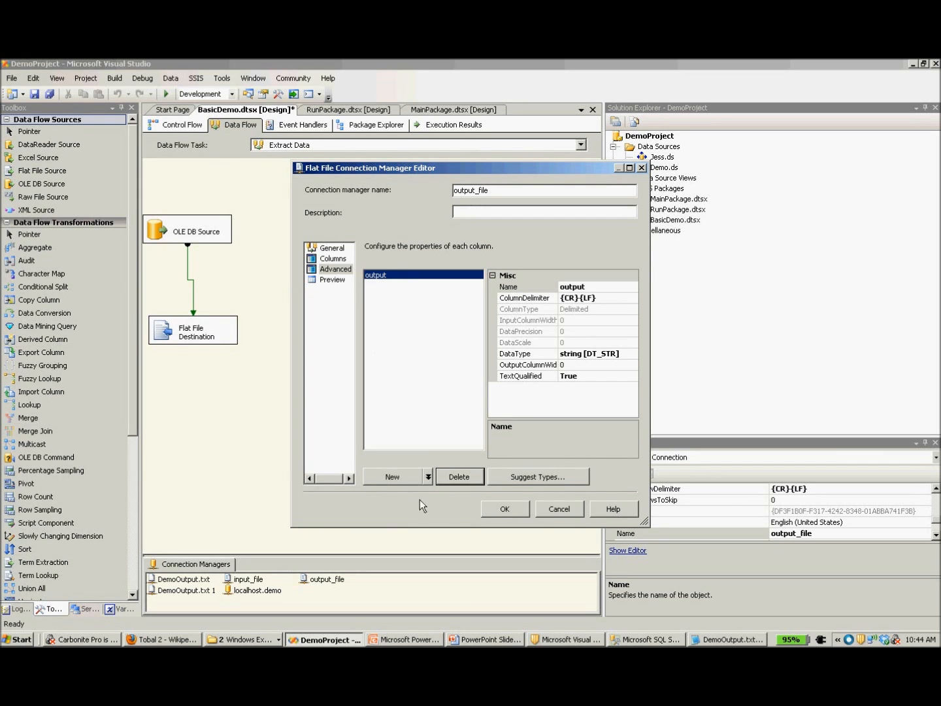
left_click(504, 515)
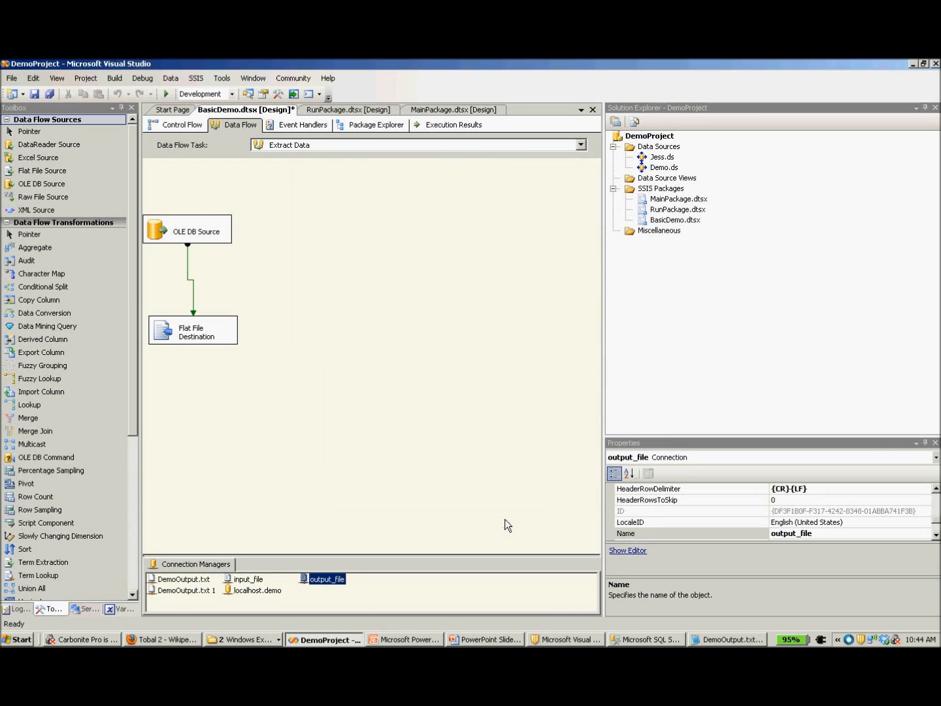
Return to the control flow and run the BasicDemo package in debug mode.
left_click(201, 132)
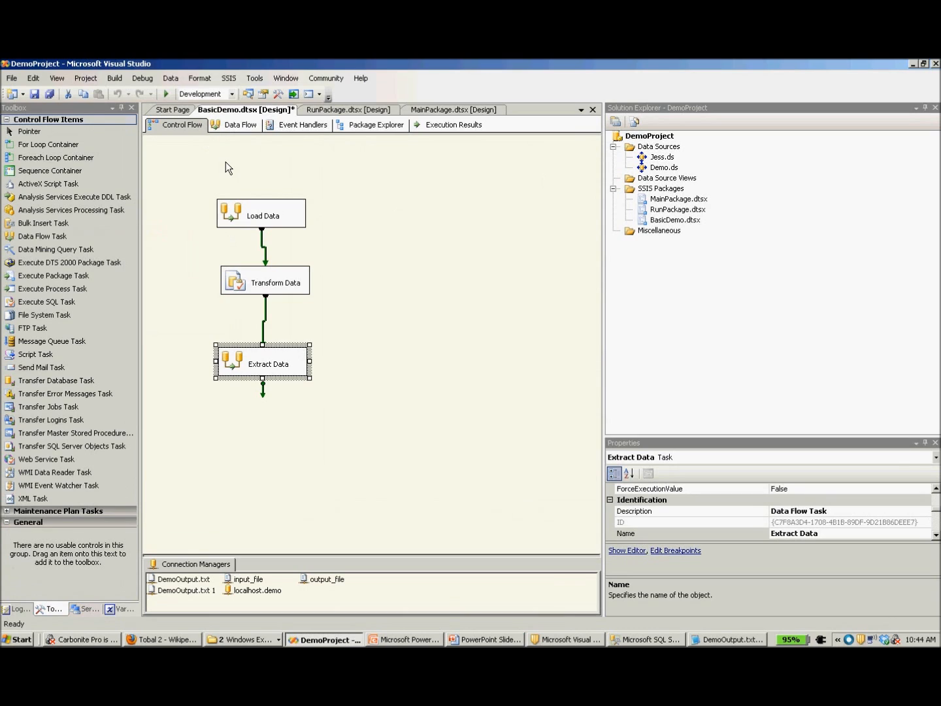
left_click(174, 98)
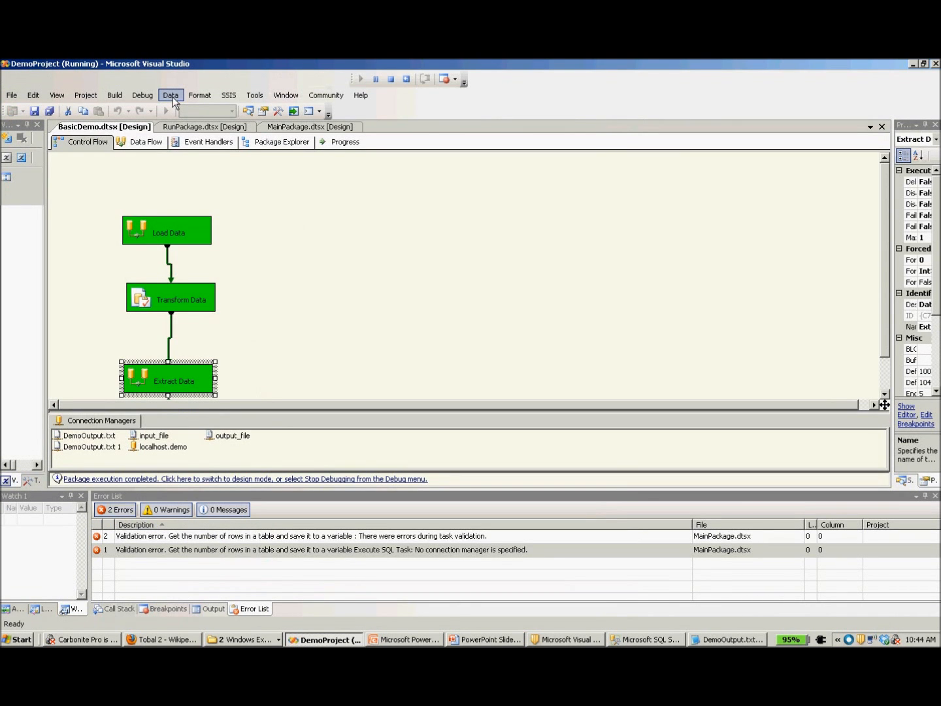
Switch to SQL Server Management Studio, refresh the dbo.input_table data, and widen input_column to read its text.
left_click(628, 640)
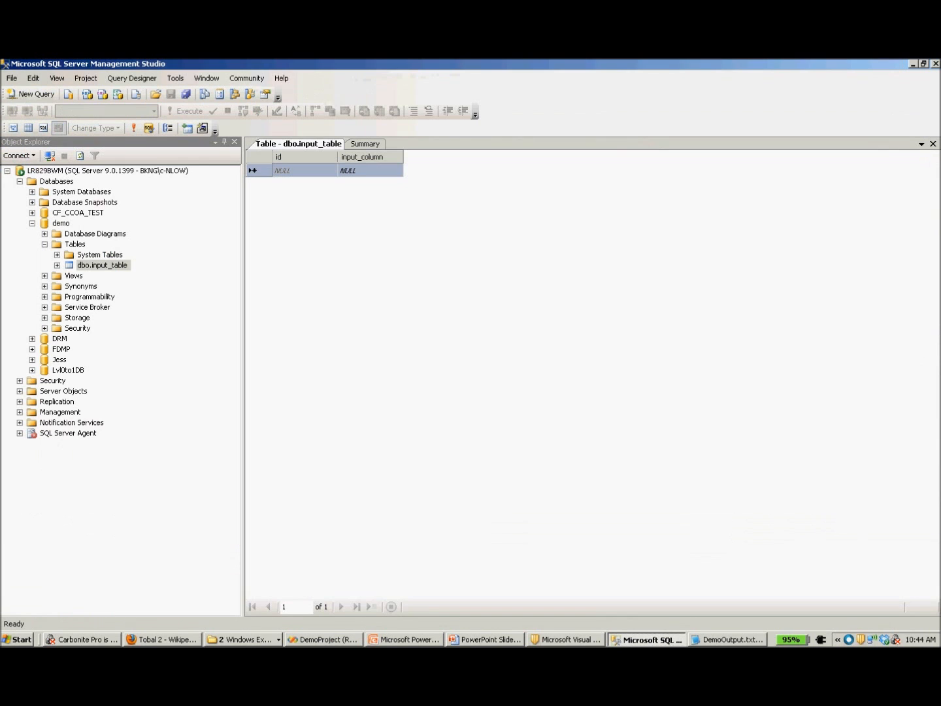
left_click(134, 129)
left_click_drag(404, 157, 521, 156)
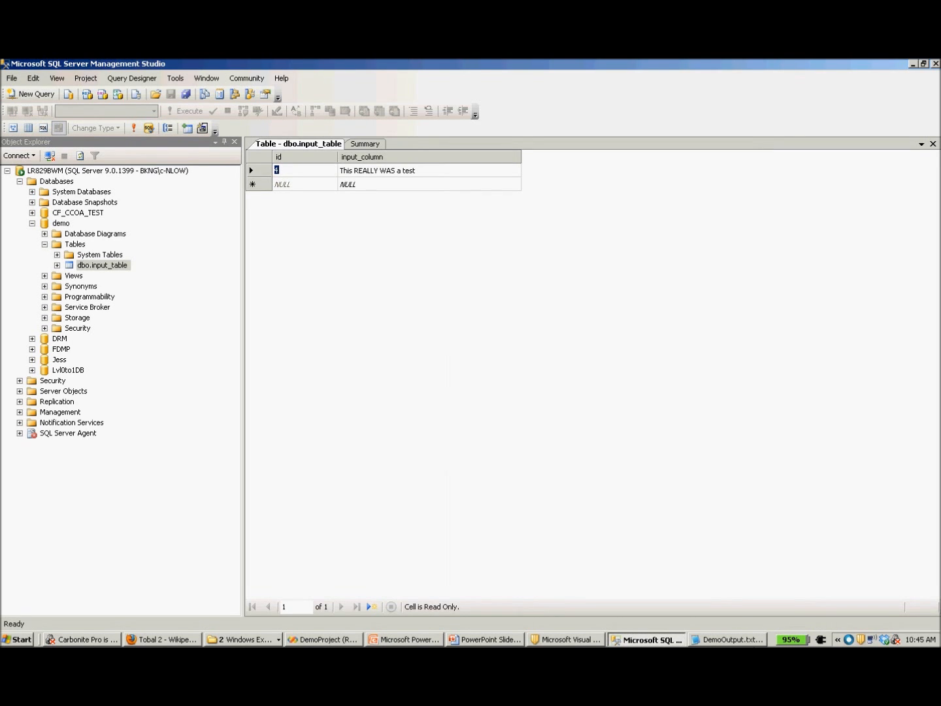
Minimize the open application windows and compare the earlier and newly written DemoOutput.txt contents in Notepad.
left_click(914, 64)
left_click(914, 64)
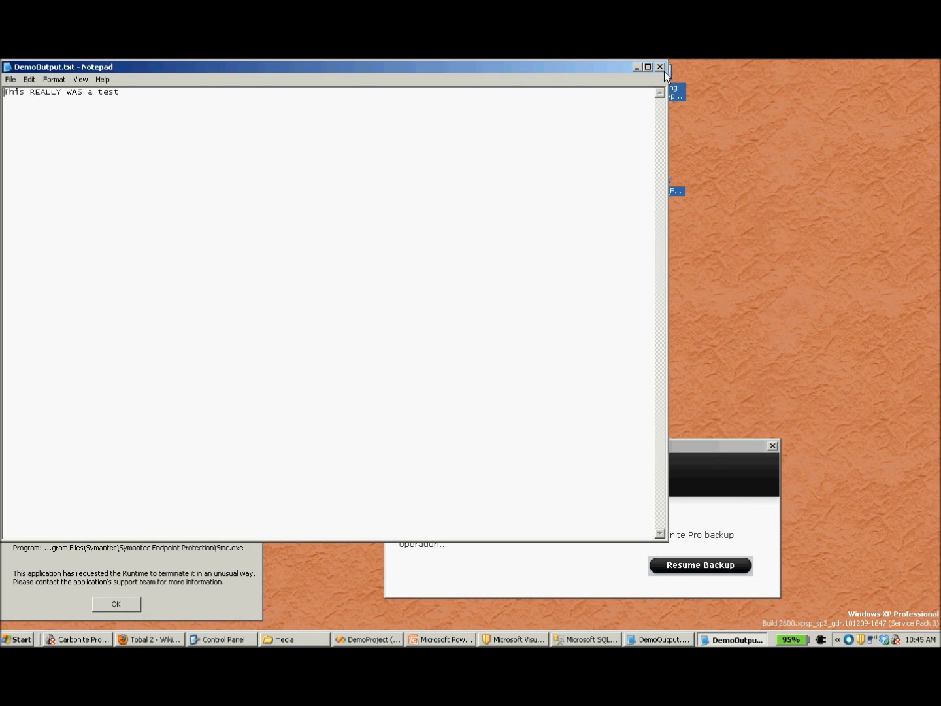
key("alt+Tab")
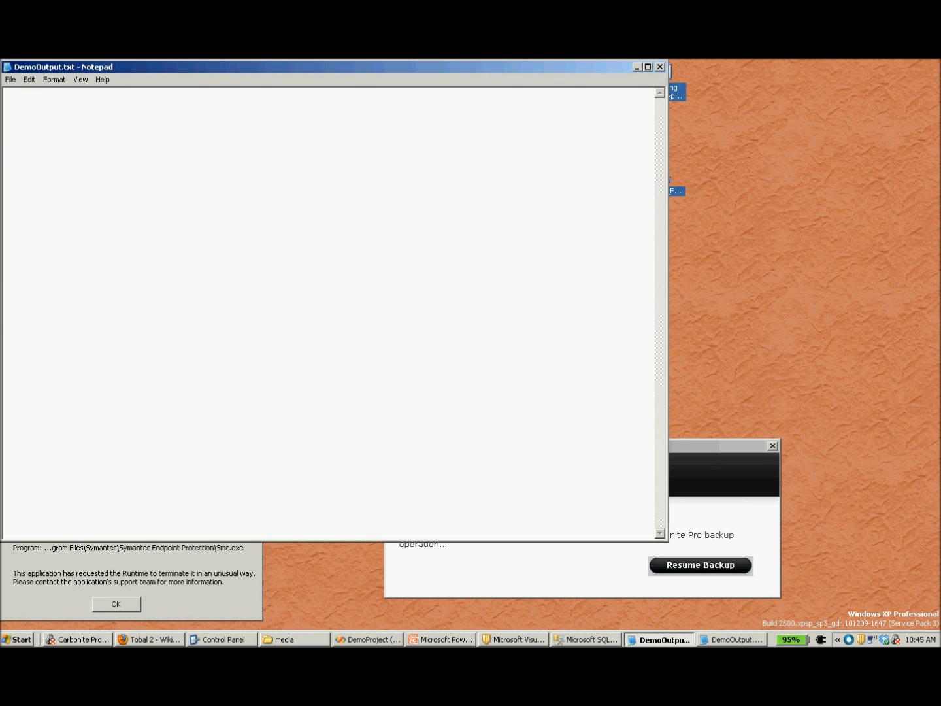
left_click(733, 643)
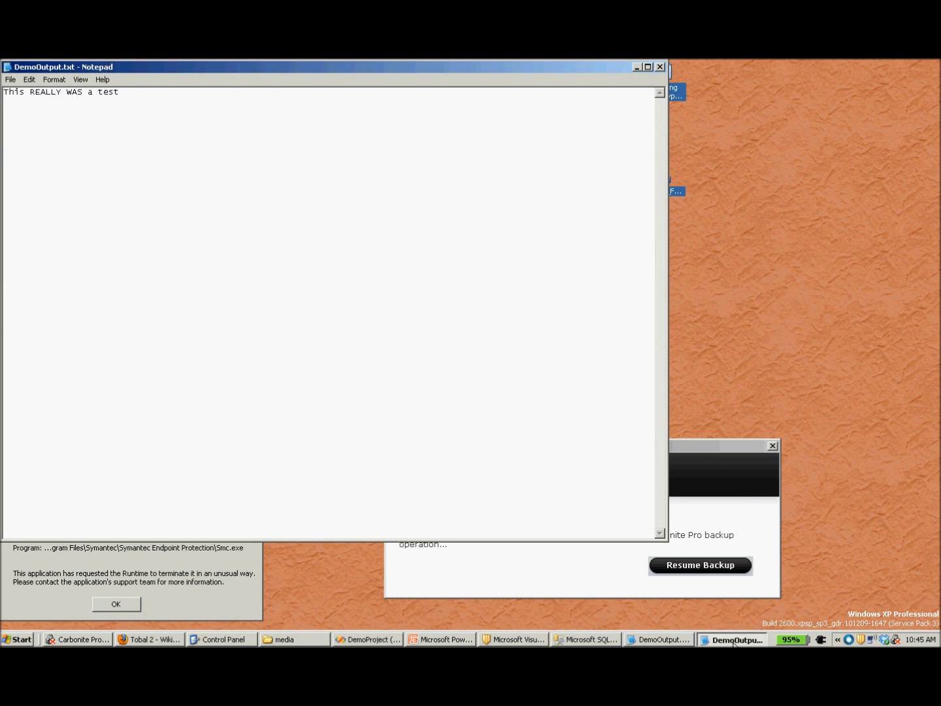